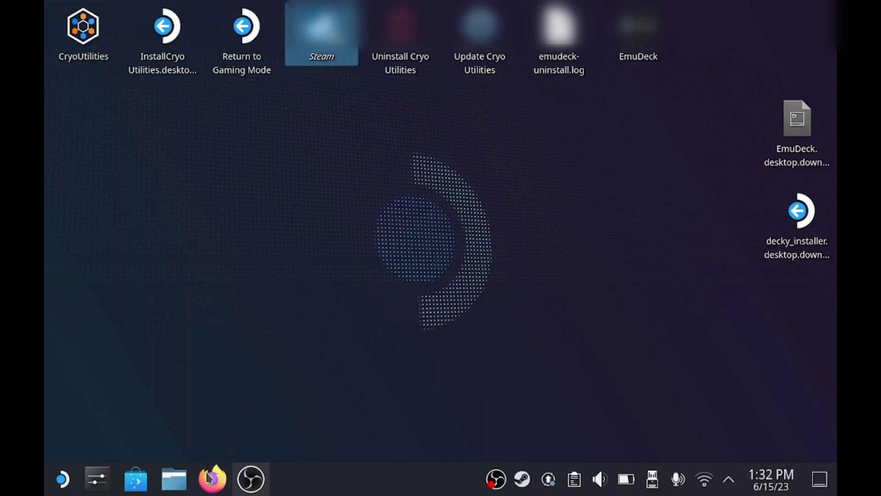
Search the web in Firefox for "model 2 emulator".
click(209, 477)
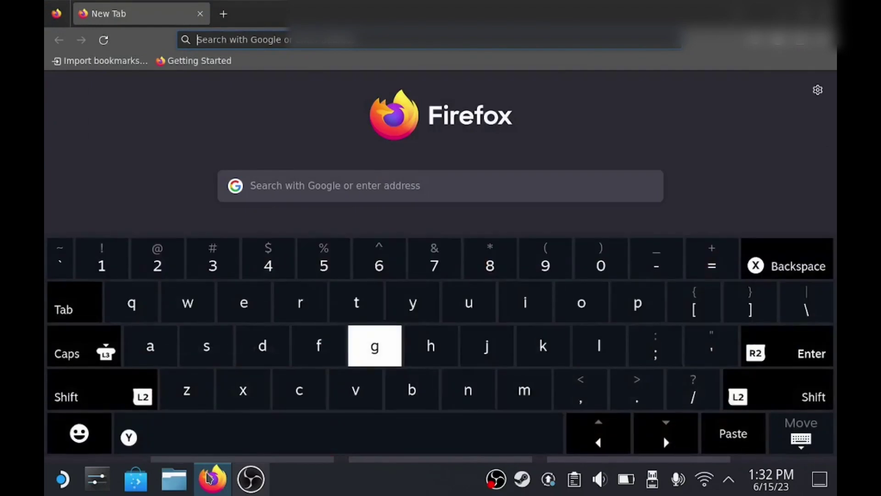
text(mode)
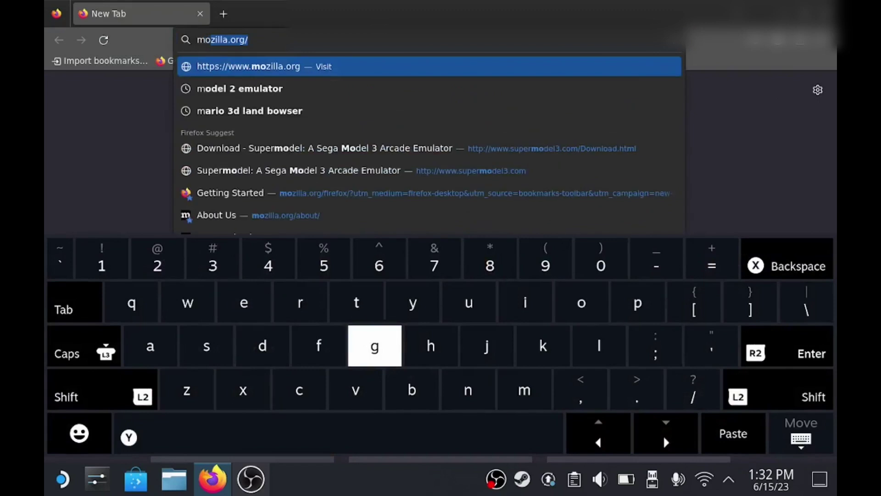
text(l2)
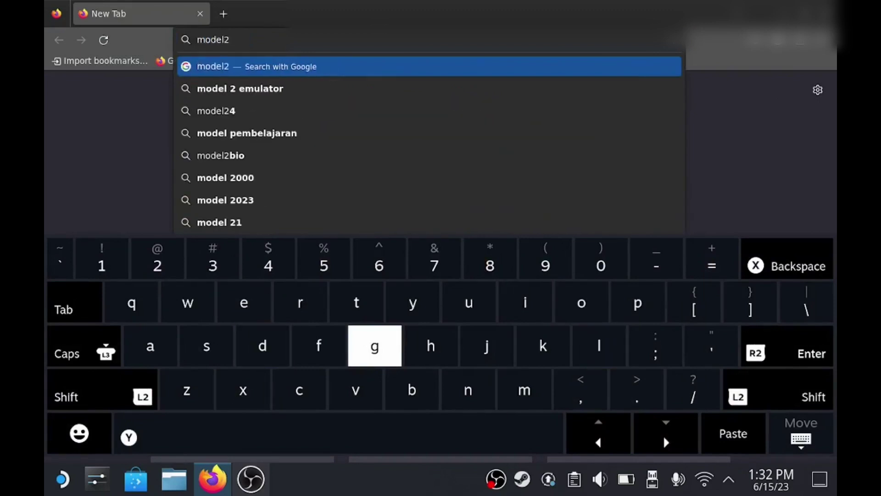
click(266, 97)
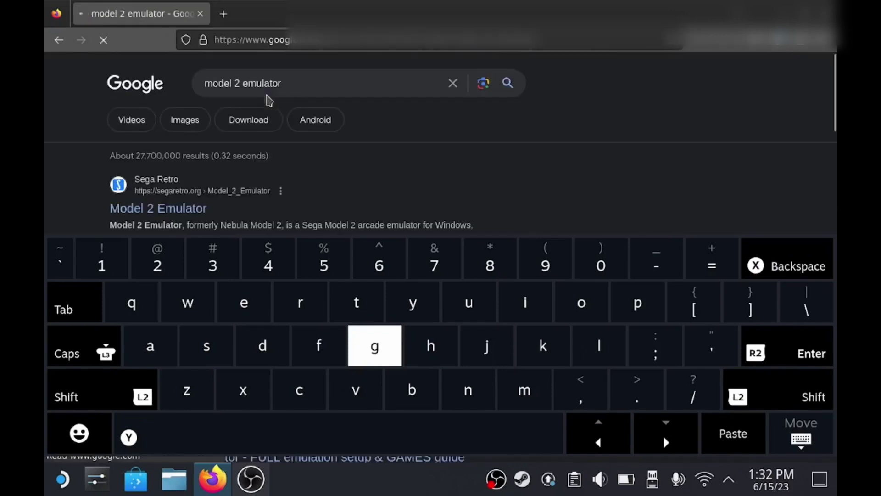
key(Escape)
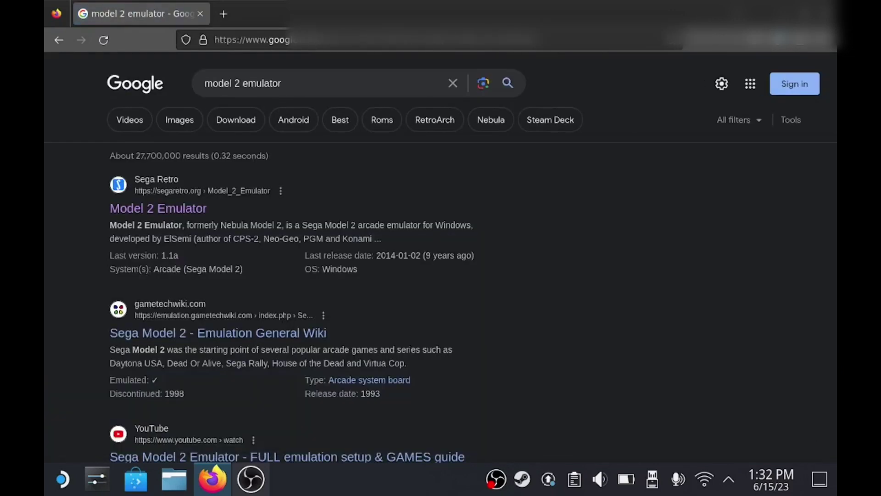
Download the current Model 2 Emulator archive, M2emulator 1.1a.7z, from its Sega Retro page and return to the desktop.
click(179, 212)
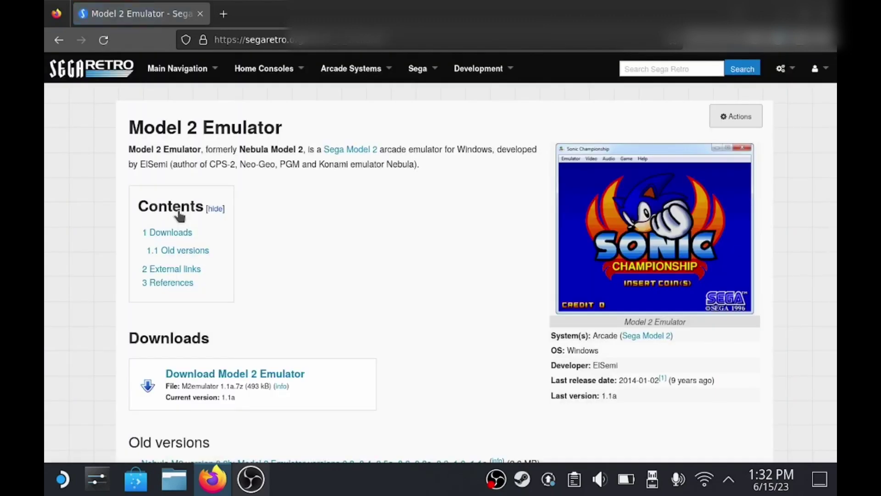
click(239, 379)
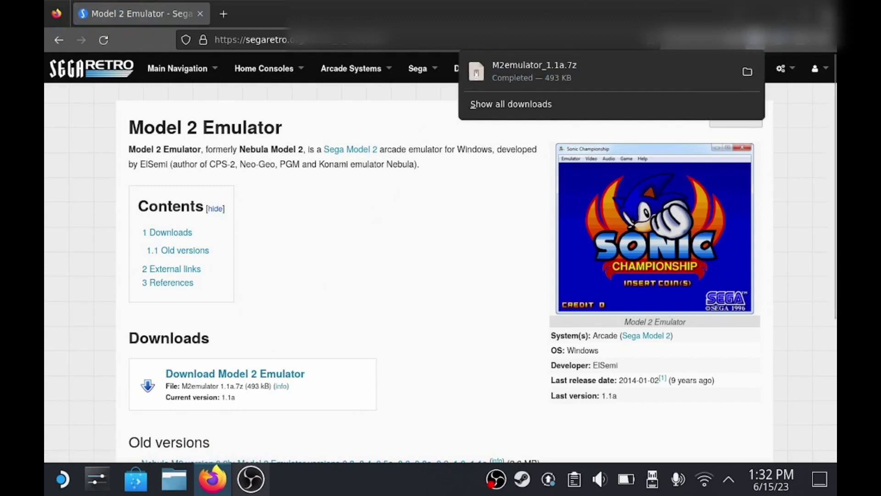
key(super+d)
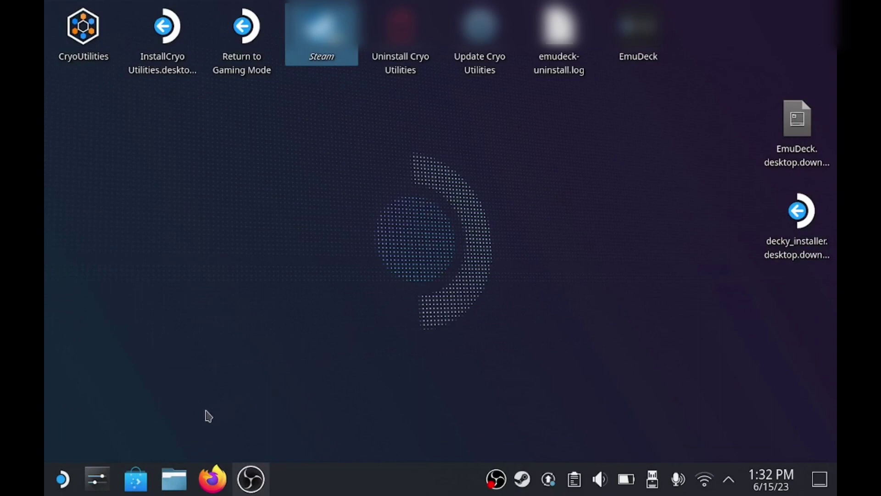
Look up protontricks in the Discover software store, then close the store.
click(137, 482)
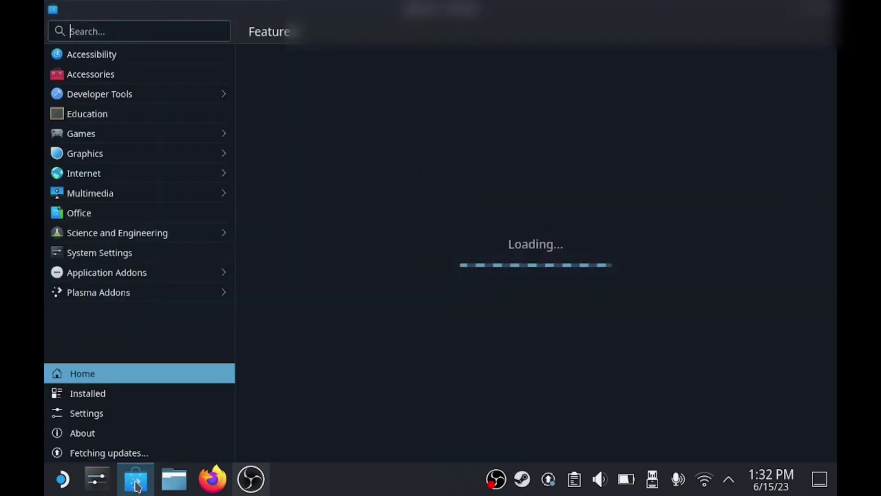
click(172, 27)
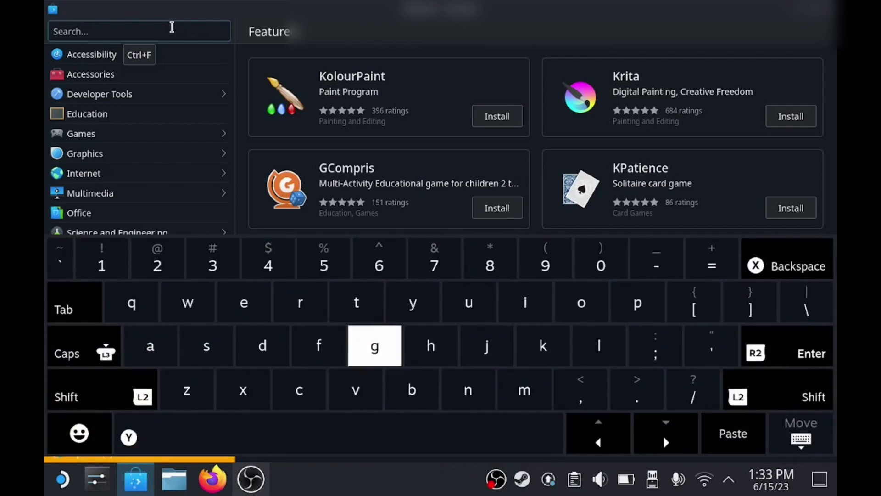
click(647, 311)
click(307, 307)
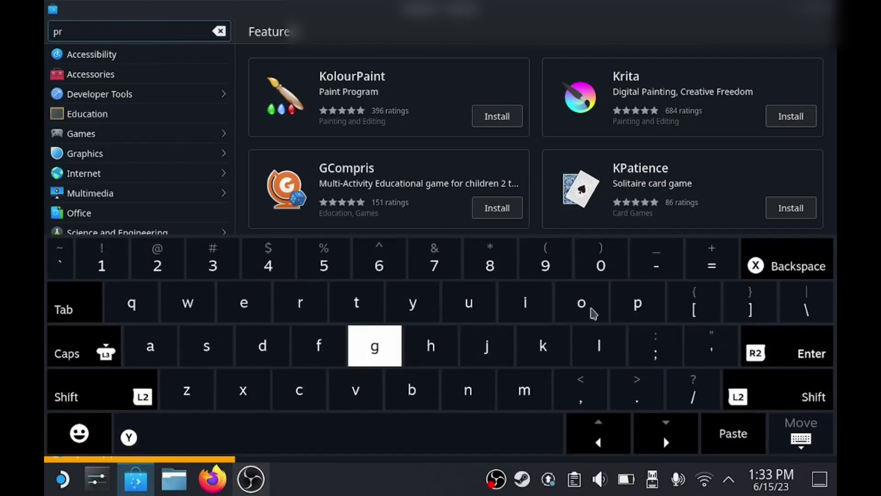
text(o)
click(365, 310)
click(587, 305)
click(475, 405)
click(365, 307)
click(304, 307)
click(527, 314)
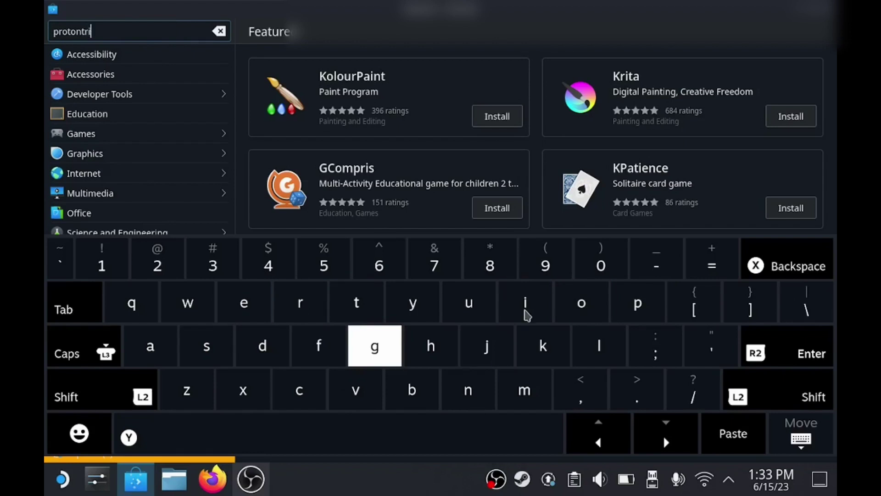
click(296, 400)
click(562, 350)
click(212, 355)
click(805, 355)
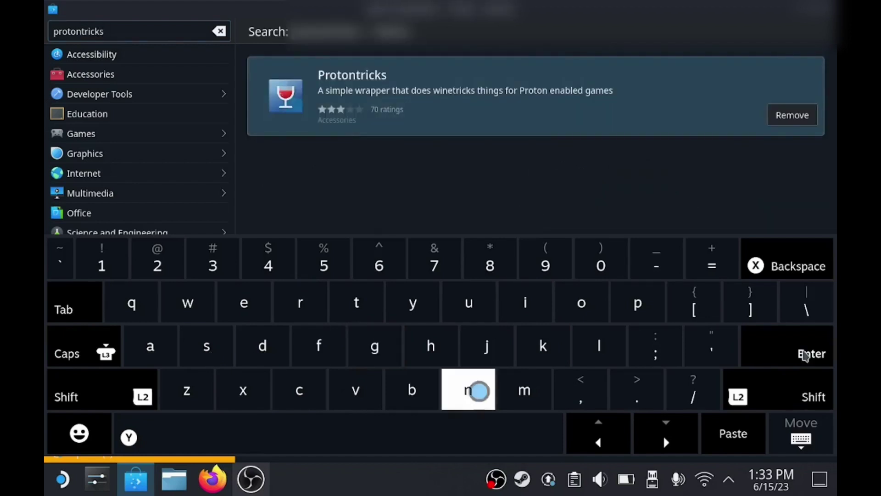
click(788, 422)
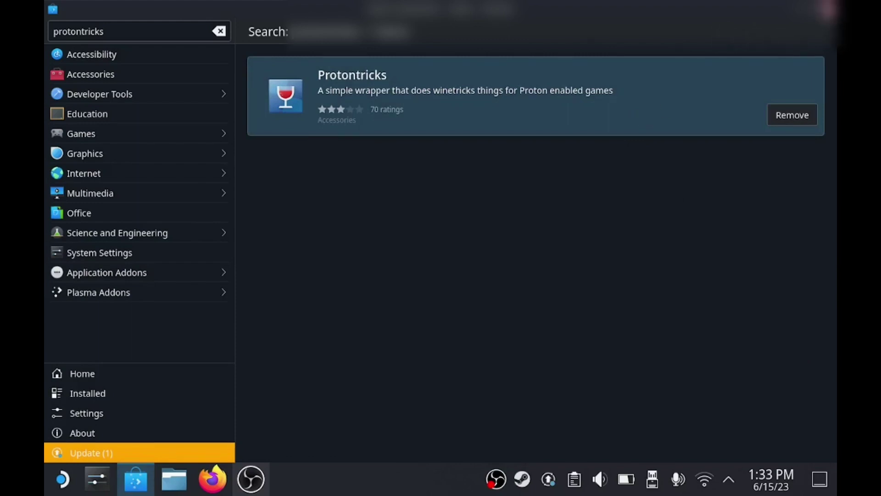
click(827, 9)
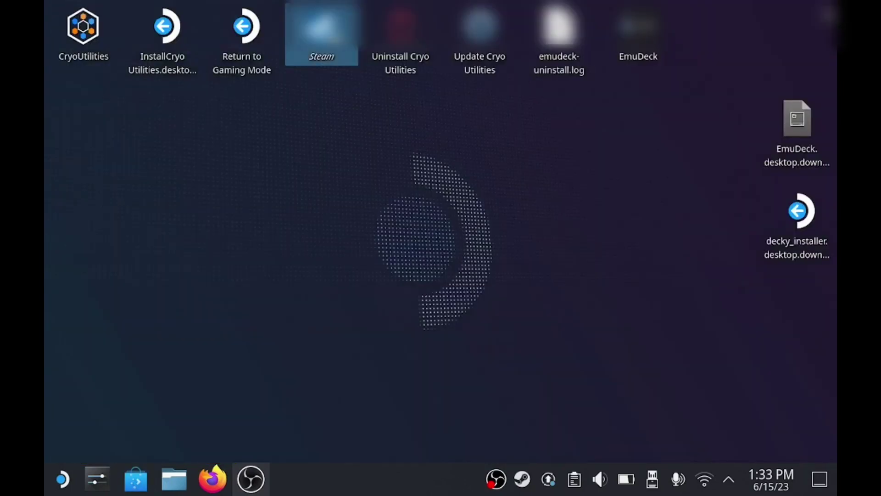
Copy M2emulator_1.1a.7z from the Downloads folder into Emulation/model2 on the primary removable device, using the file manager.
click(187, 486)
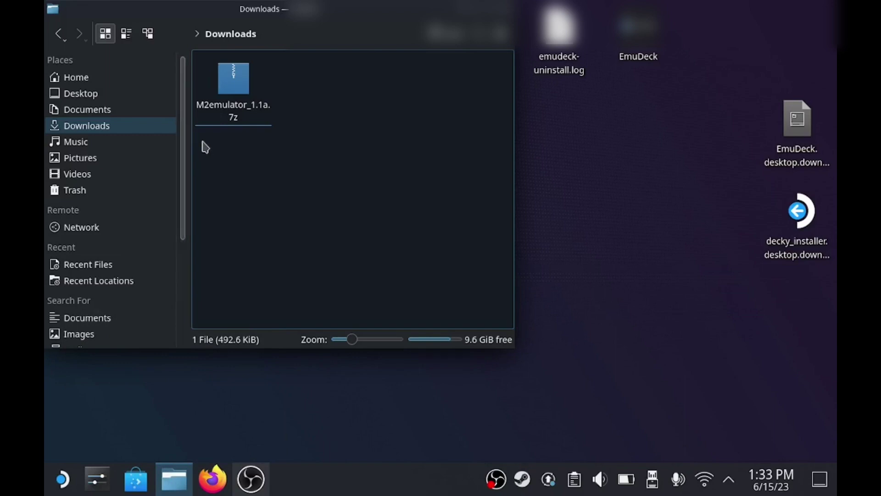
right_click(244, 82)
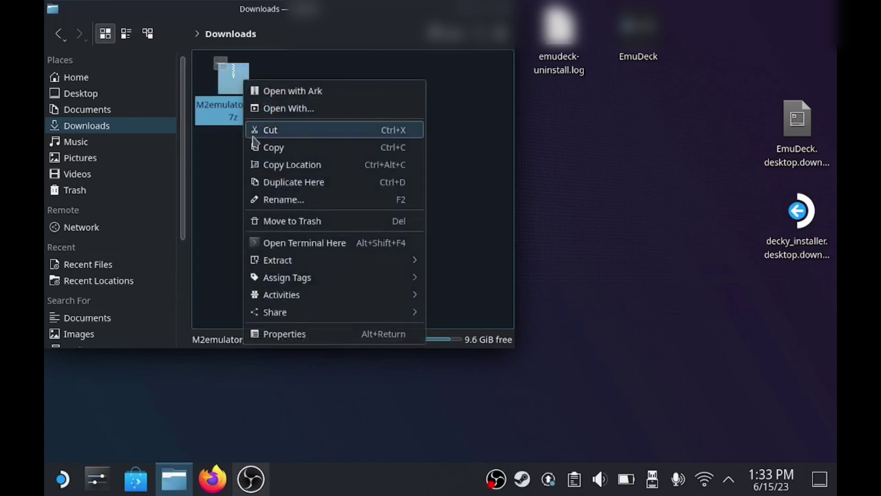
click(276, 149)
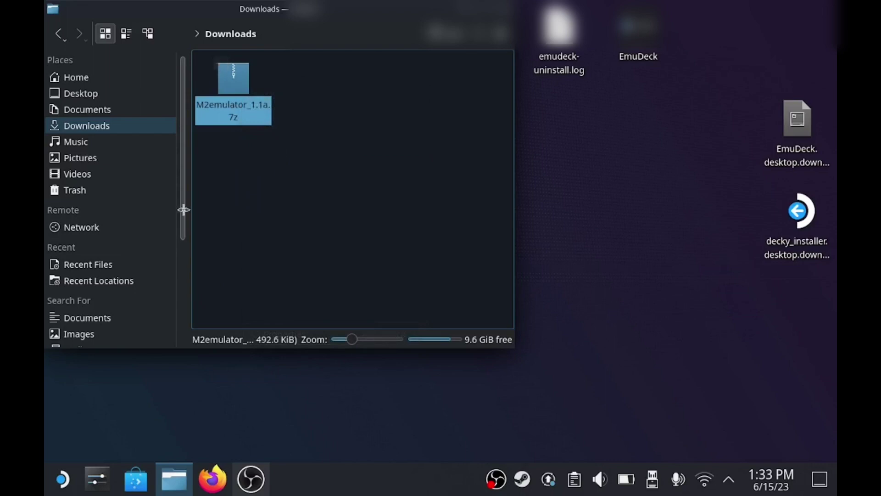
scroll(186, 269, down, 4)
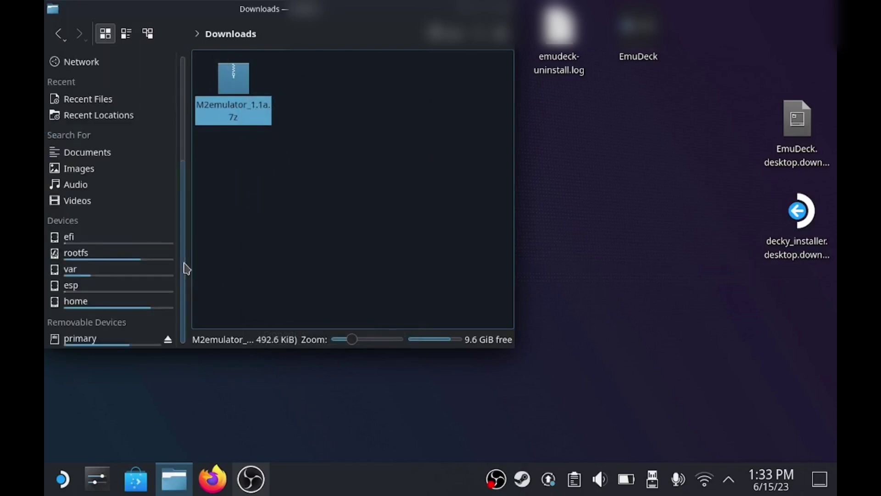
click(89, 336)
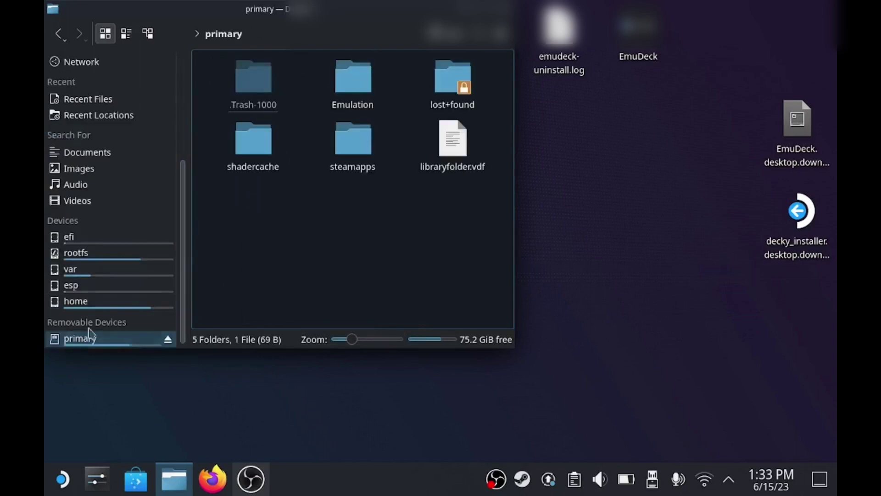
click(366, 82)
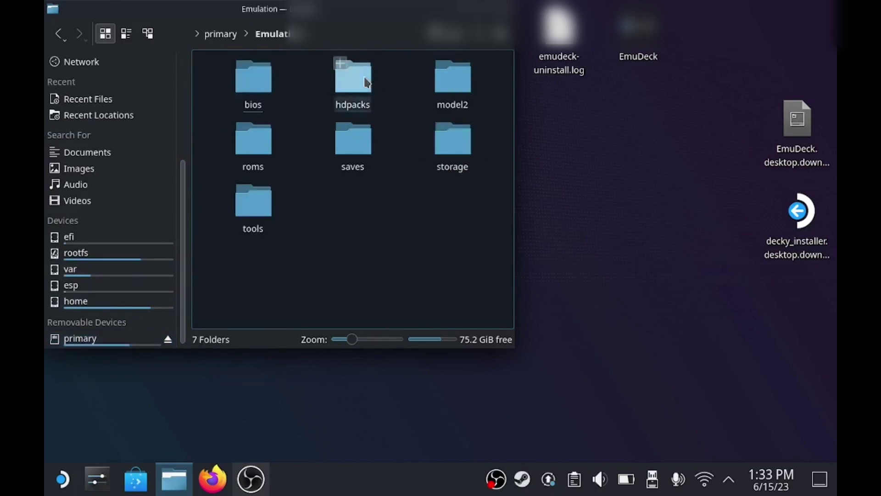
click(454, 88)
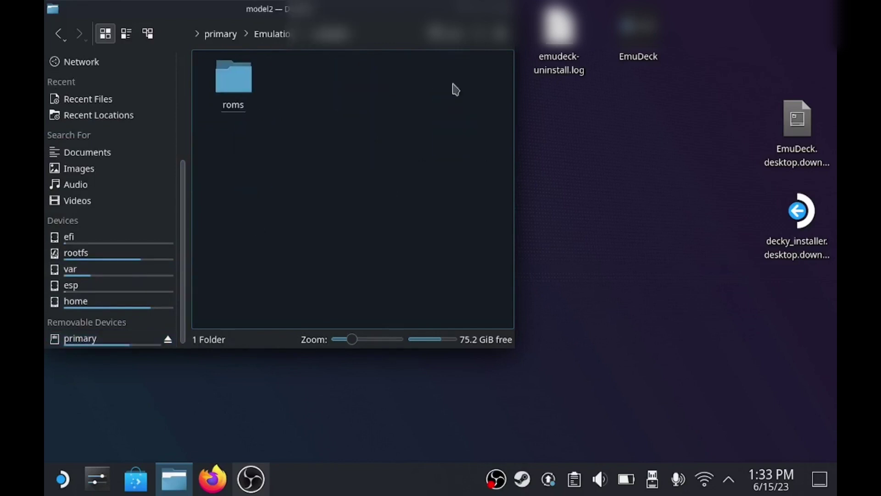
right_click(374, 154)
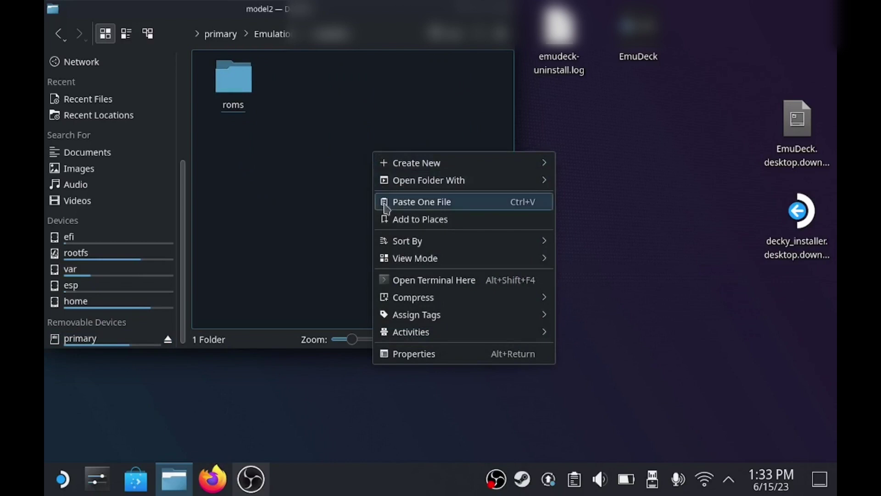
click(412, 202)
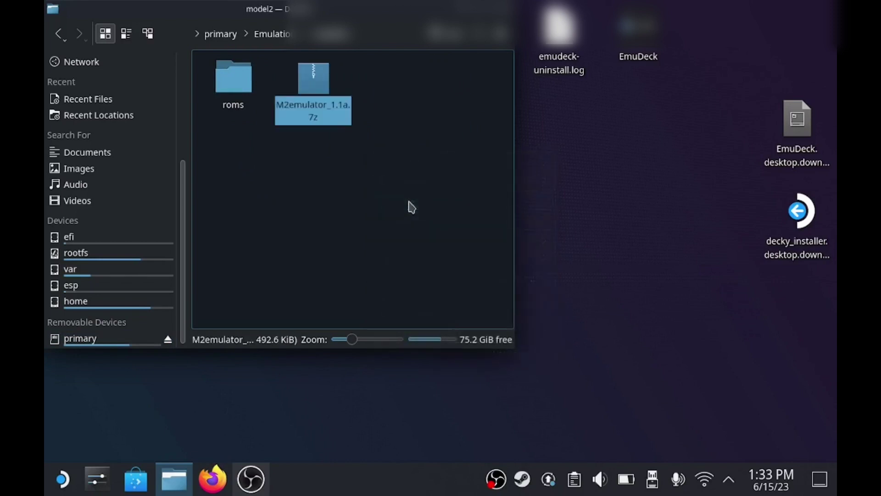
Extract M2emulator_1.1a.7z directly into the model2 folder and close the file manager.
right_click(314, 91)
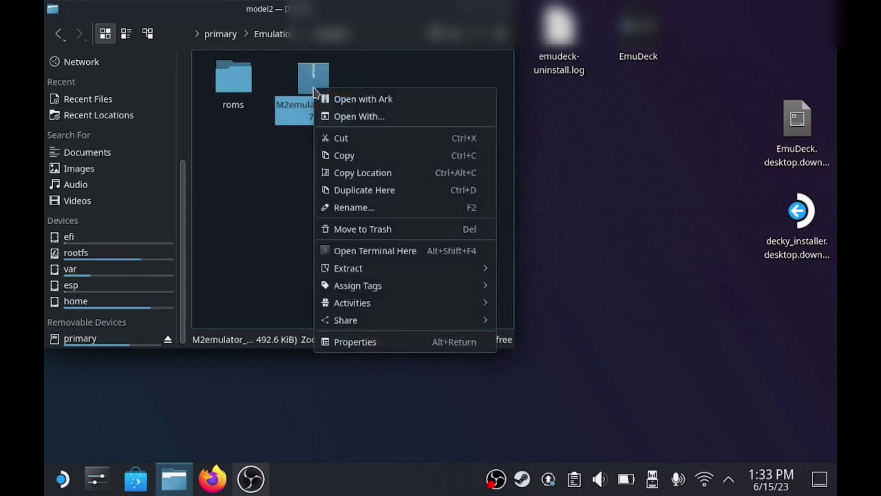
mouse_move(358, 275)
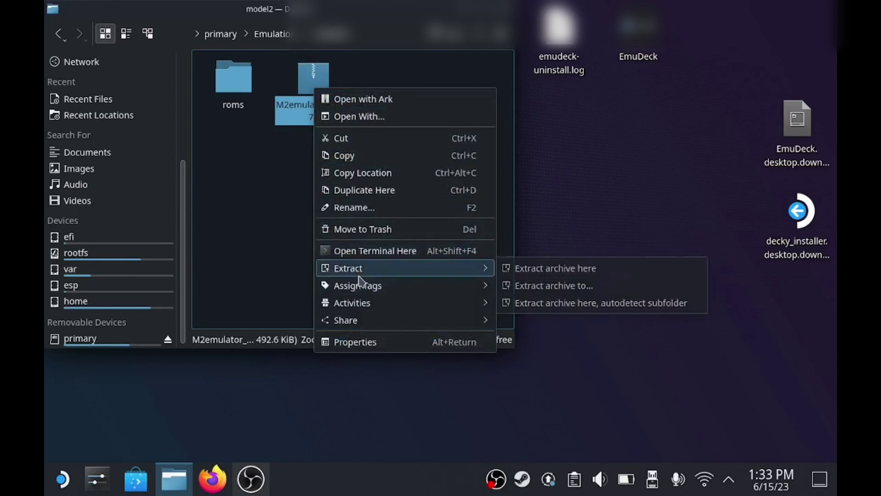
click(522, 269)
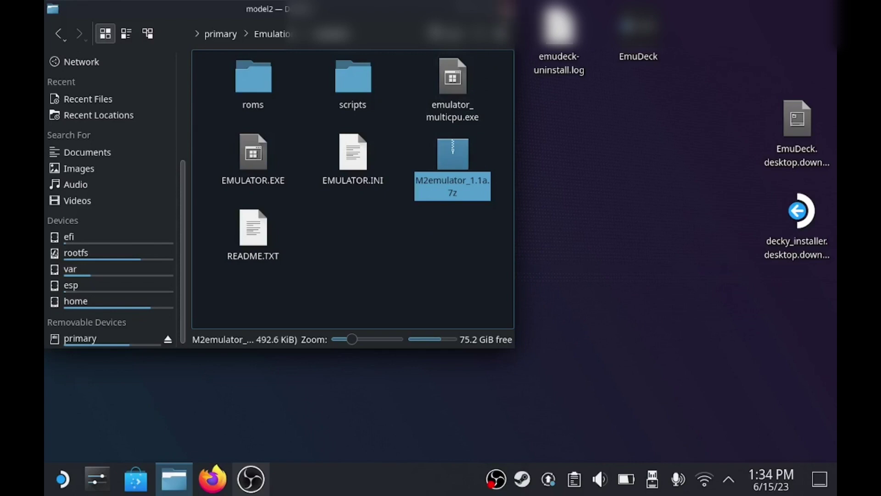
click(509, 9)
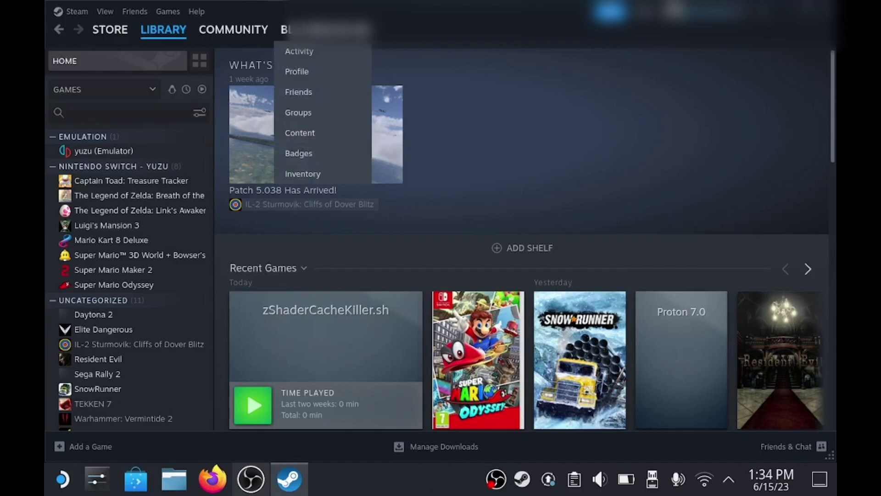
Add EMULATOR.EXE from Emulation/model2 on the primary removable device to the Steam library as a non-Steam game.
click(73, 447)
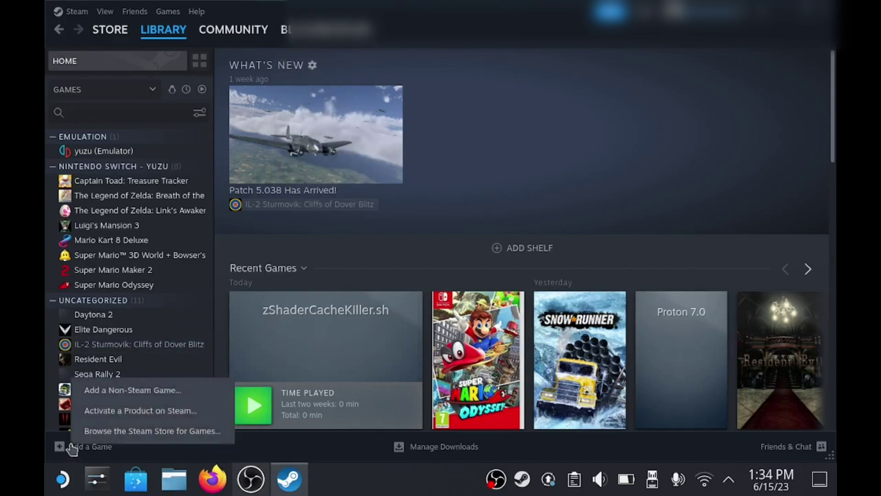
click(102, 390)
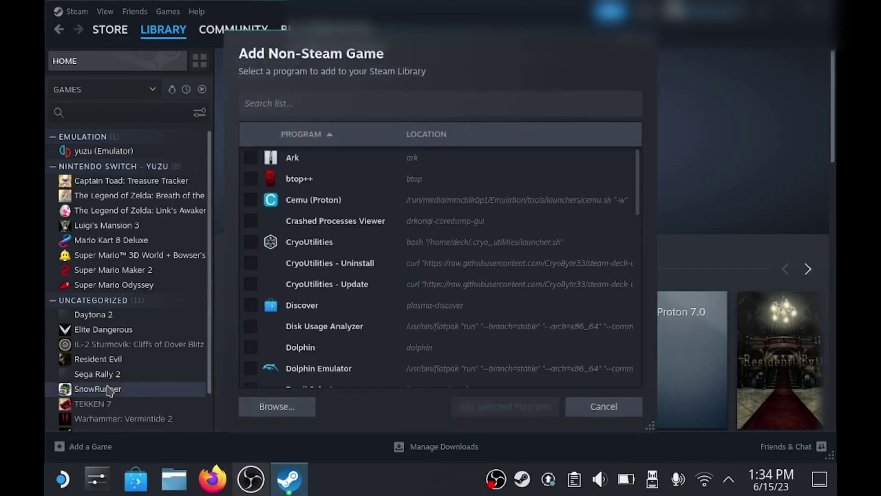
click(280, 413)
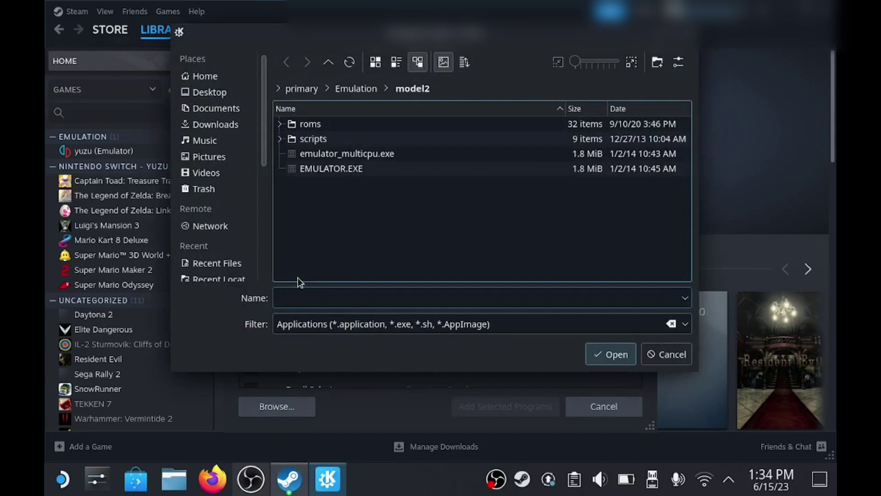
scroll(261, 273, down, 5)
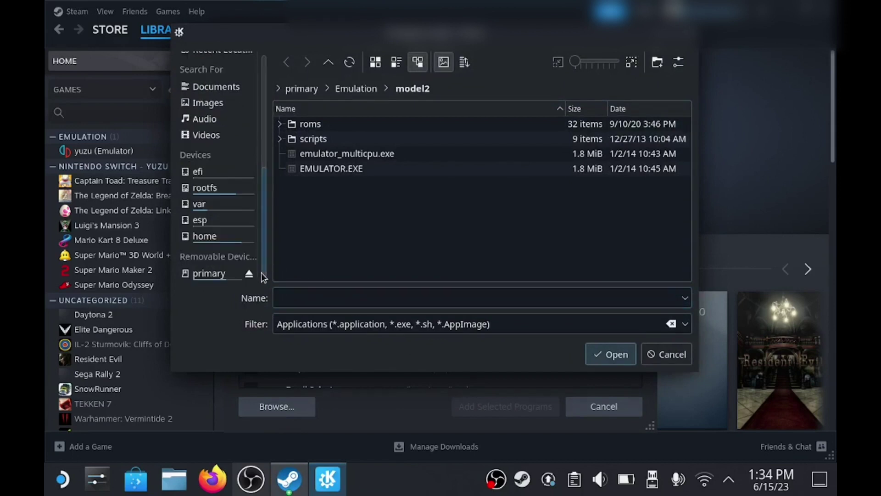
click(209, 277)
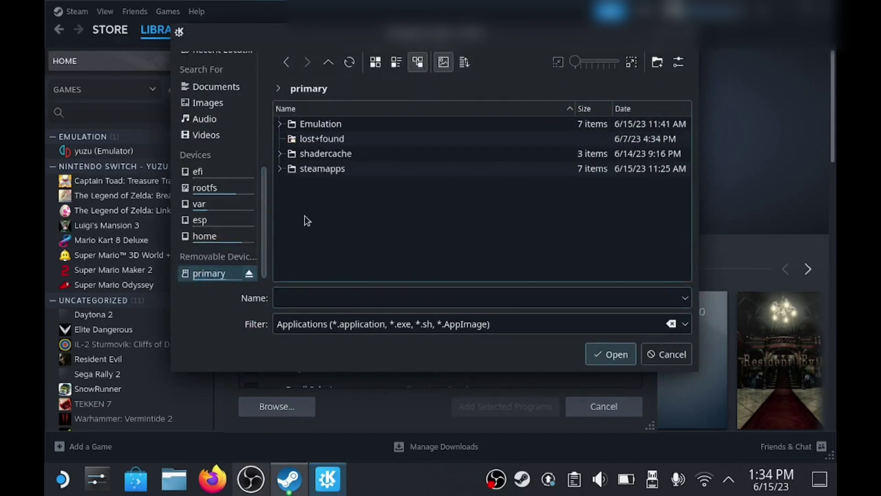
click(321, 124)
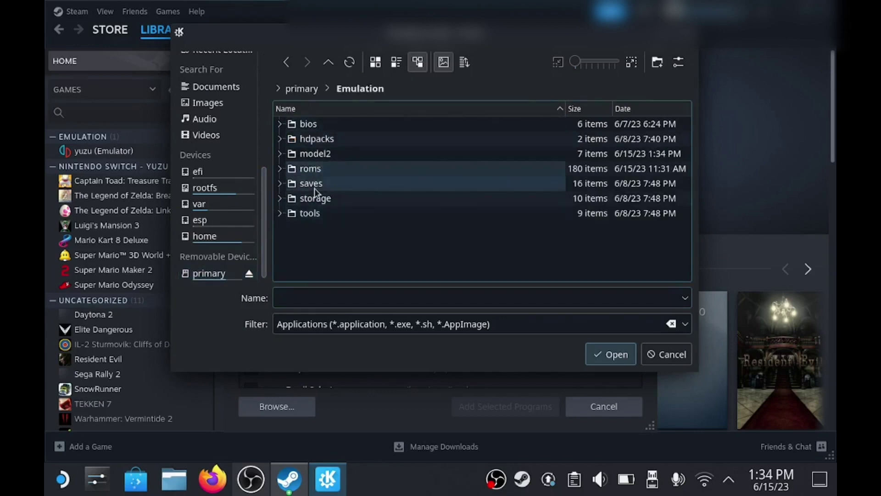
click(315, 153)
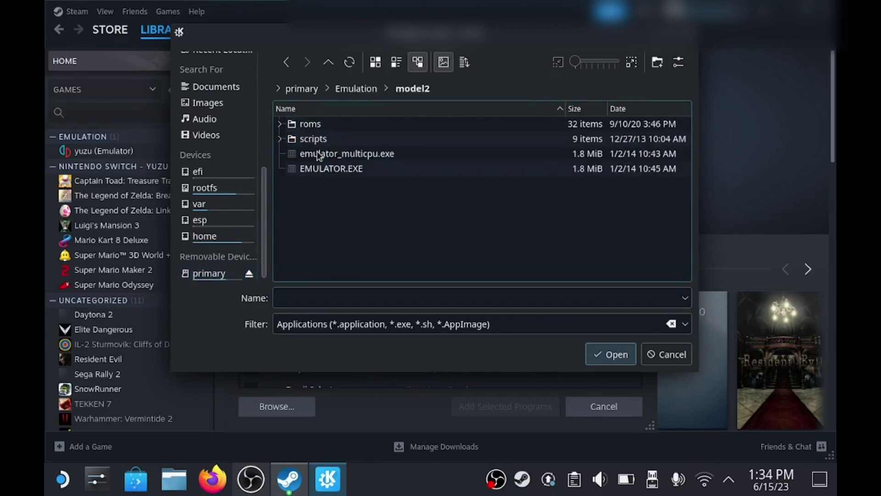
click(339, 170)
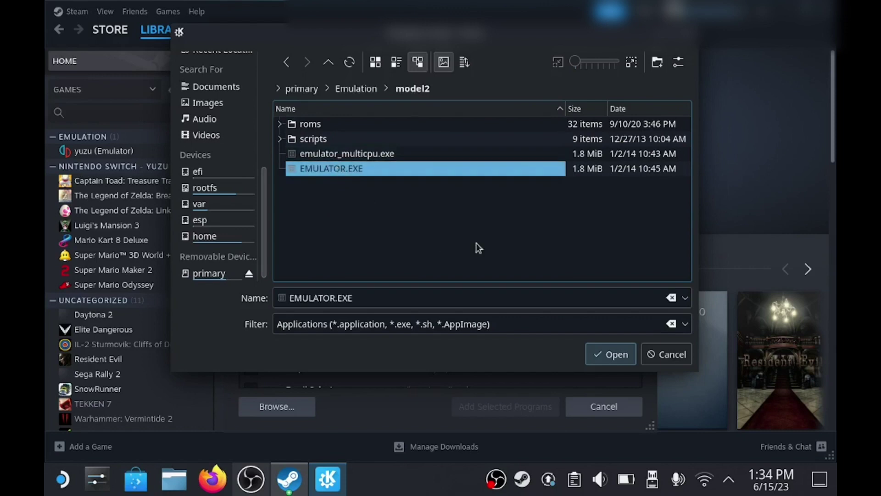
click(611, 358)
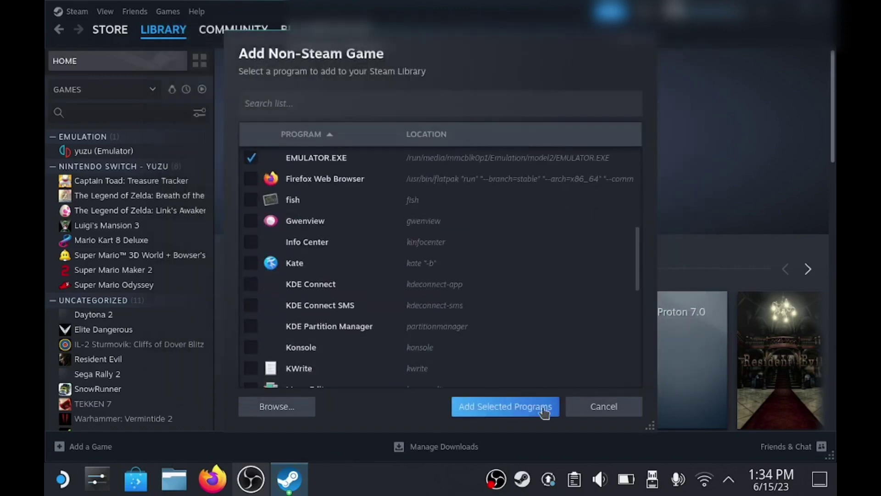
click(534, 406)
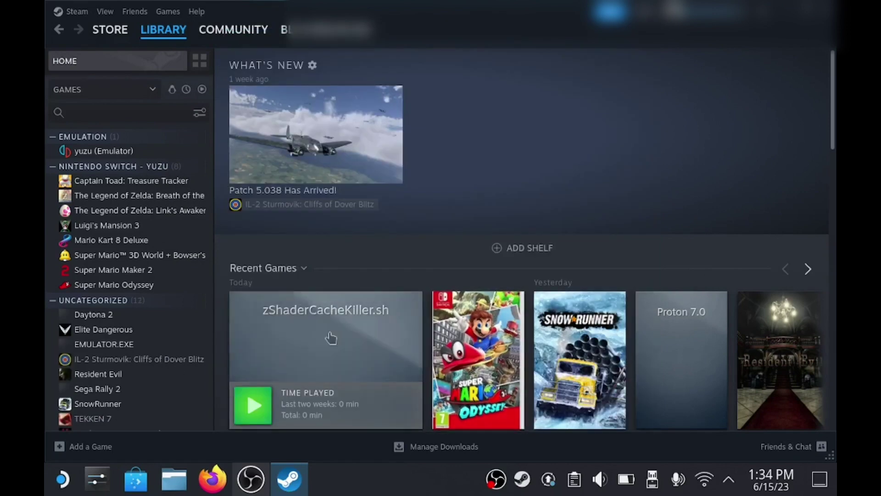
Force the EMULATOR.EXE library entry to use the Proton Experimental compatibility tool and close its properties.
right_click(127, 350)
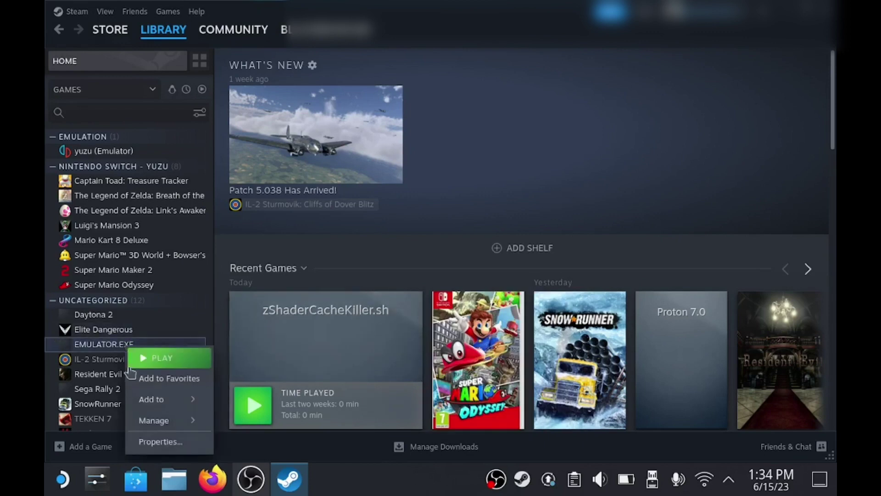
mouse_move(155, 424)
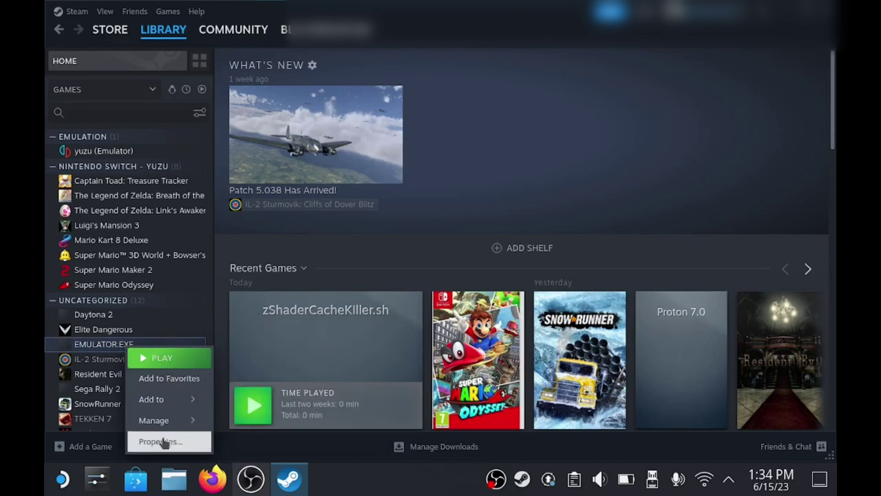
click(164, 441)
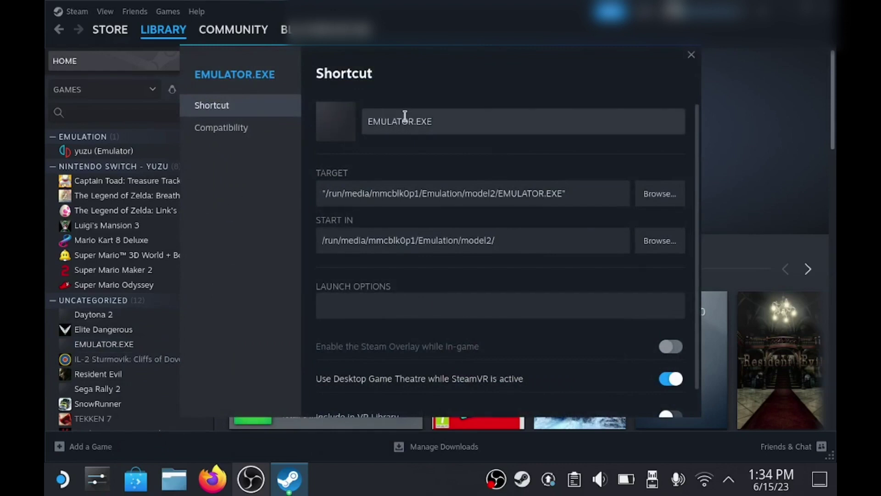
click(274, 138)
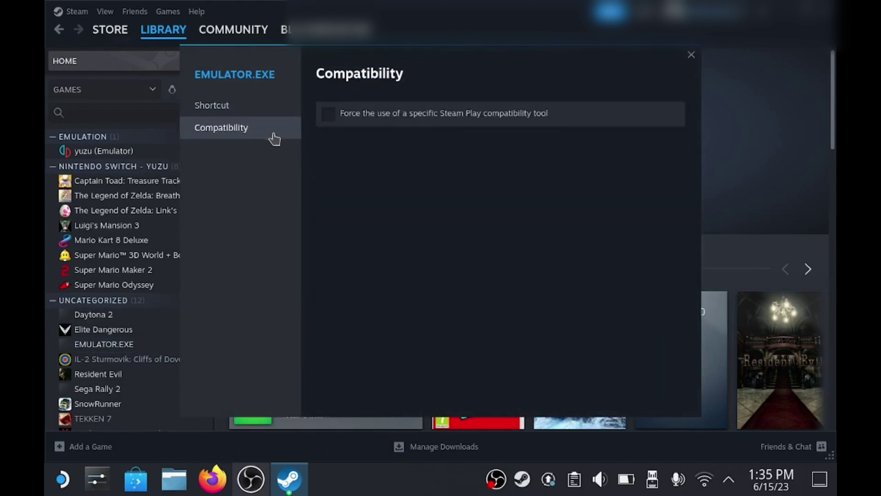
click(329, 113)
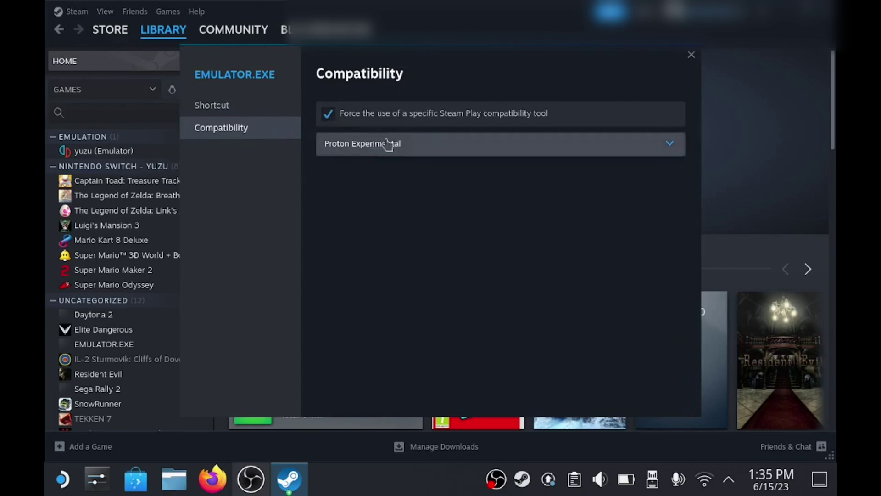
click(692, 55)
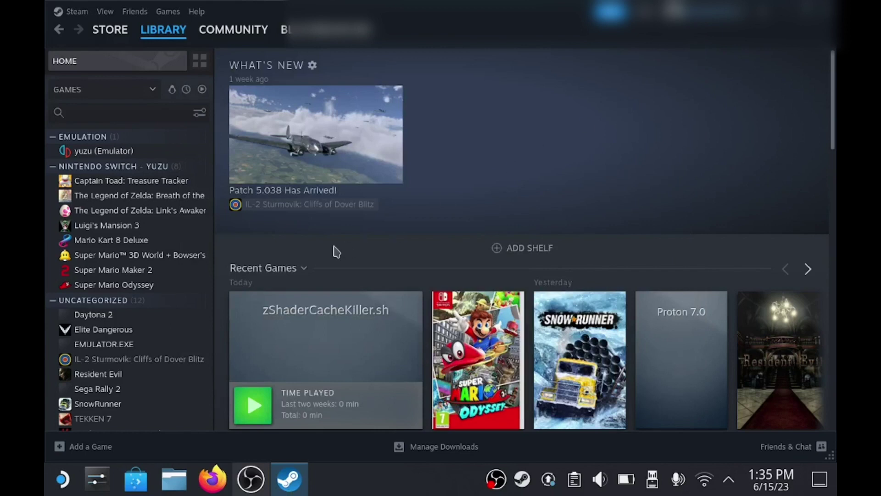
Launch EMULATOR.EXE from the library, try to load the Sega Rally Championship ROM, and close the Steam window.
click(110, 345)
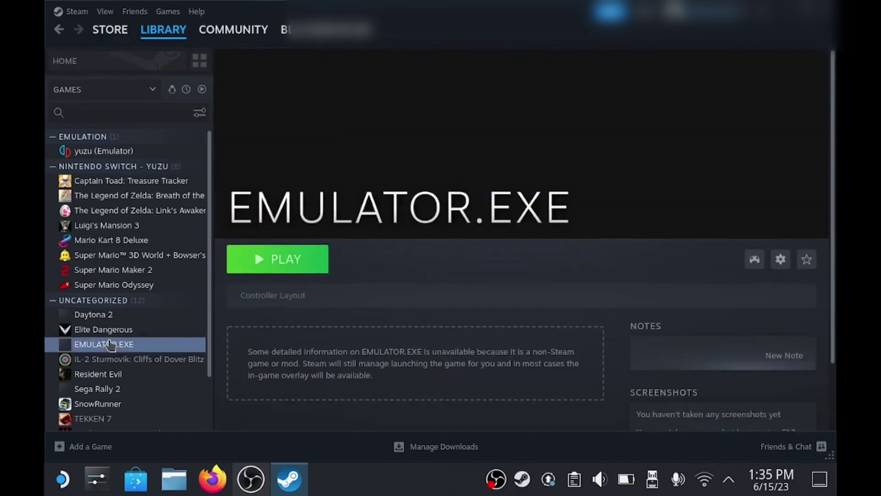
click(260, 263)
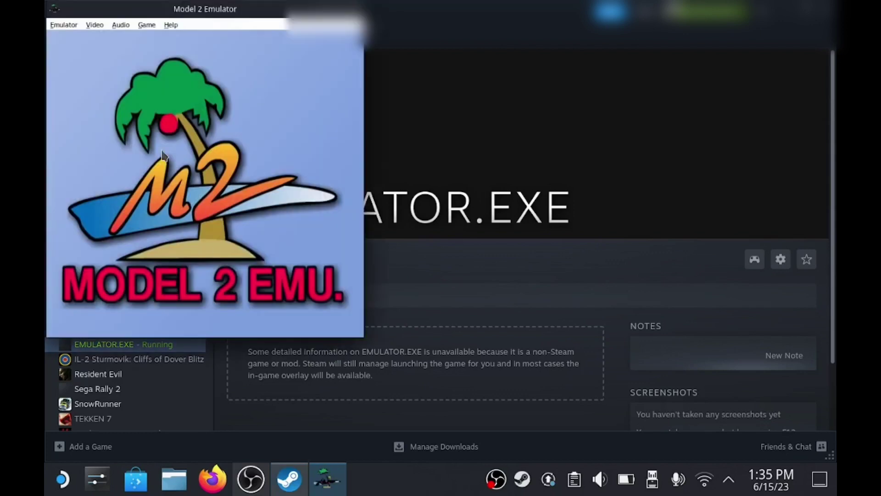
click(68, 26)
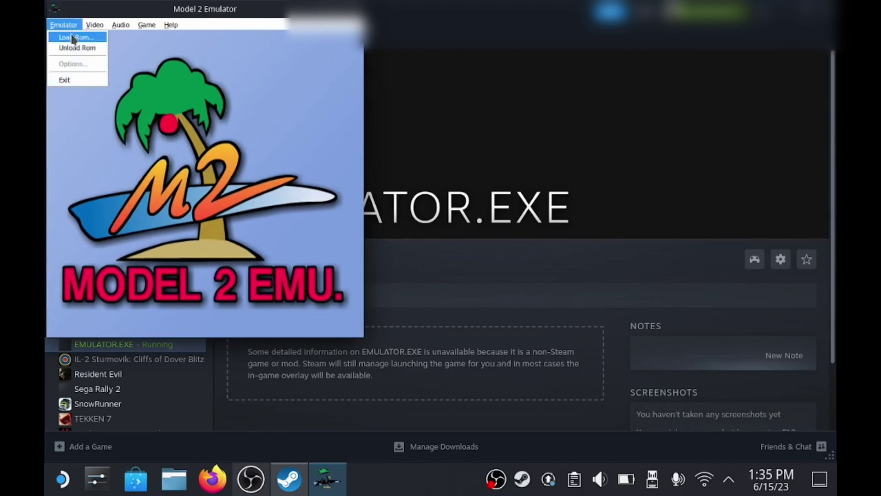
click(72, 38)
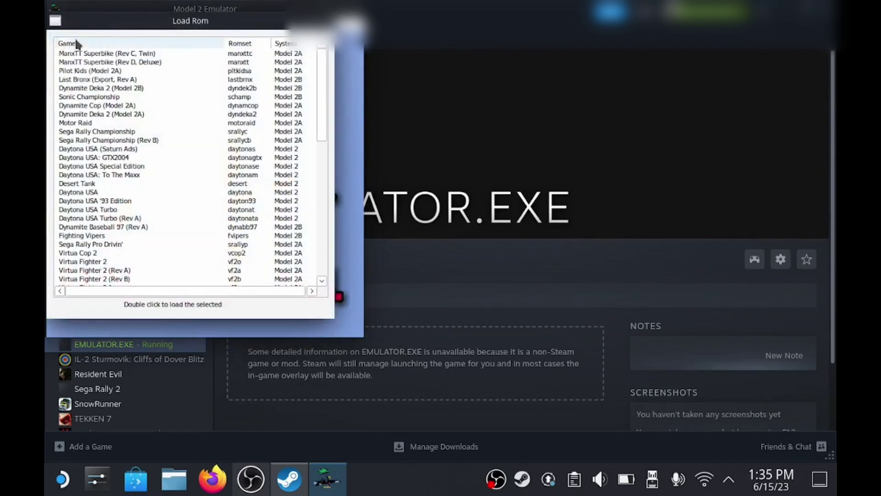
double_click(87, 132)
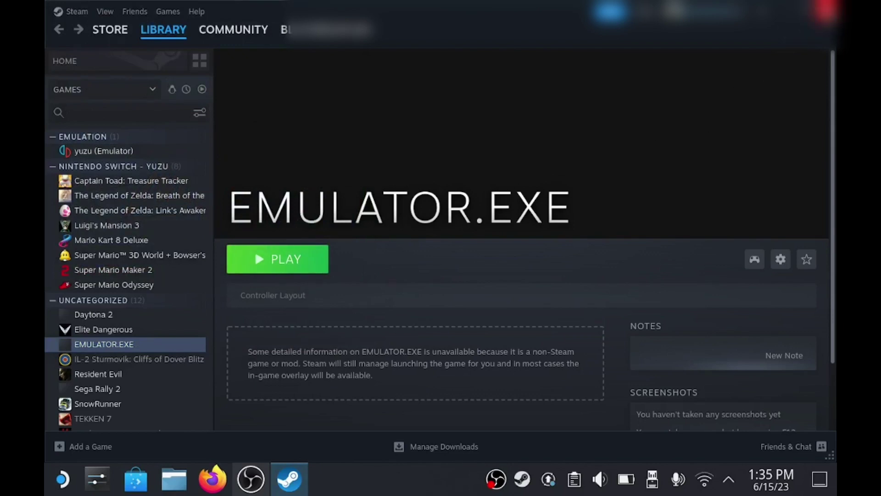
click(826, 11)
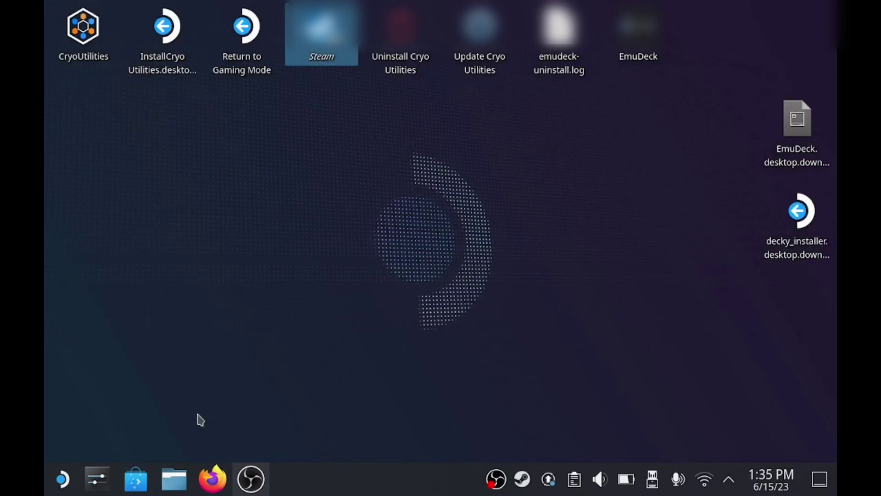
Open EMULATOR.INI from the model2 folder and set XInput to 1 in its [Input] section.
click(178, 486)
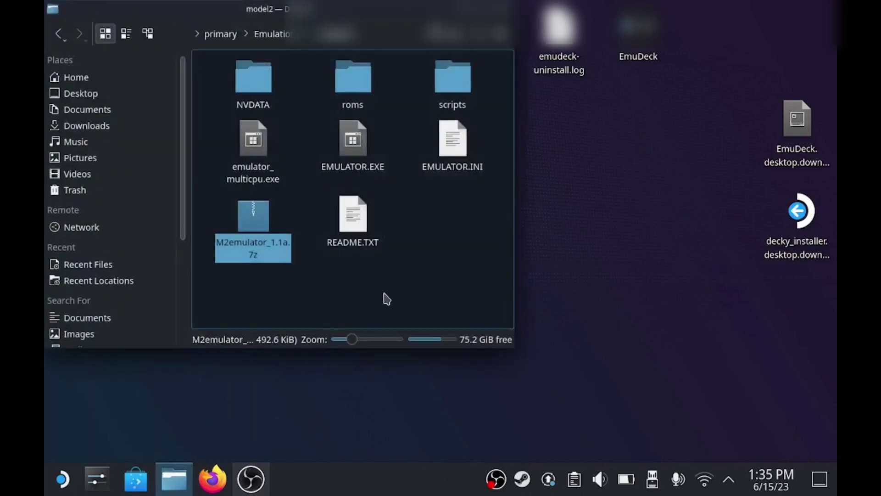
double_click(456, 154)
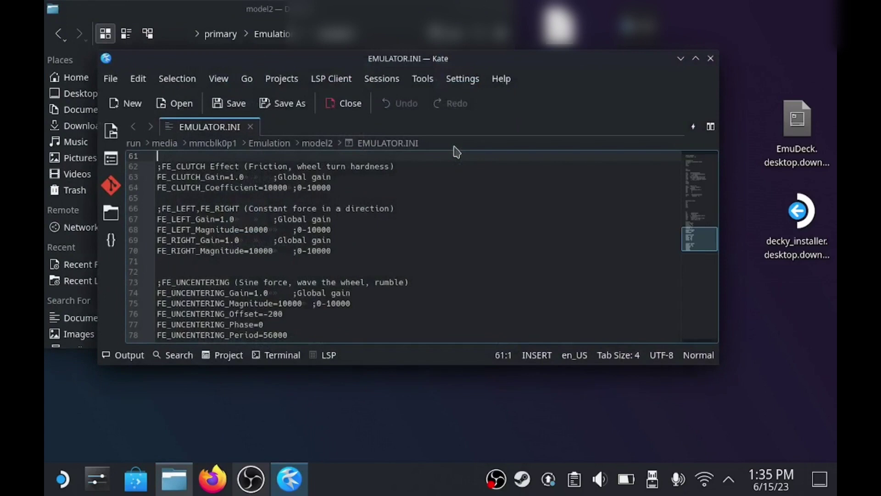
key(Up)
key(Up)
key(Up)
key(Up)
key(Up)
key(Up)
key(Up)
key(Up)
key(Up)
key(Up)
key(Up)
key(Up)
key(Up)
key(Up)
key(Up)
key(Up)
key(Up)
key(Up)
key(Up)
key(Up)
key(Up)
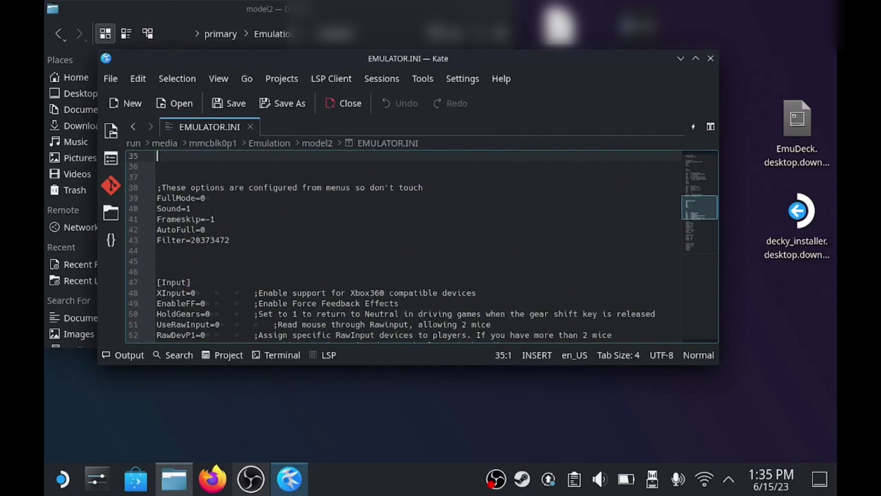
key(Up)
key(Up)
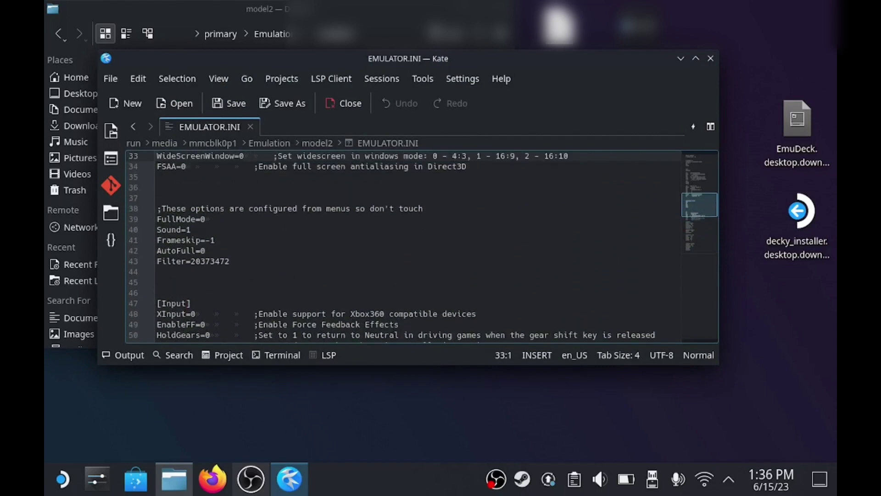
key(Up)
key(Down)
key(Down)
key(Down)
key(Down)
key(Down)
key(Down)
key(Down)
key(Down)
key(Down)
key(Down)
key(Down)
key(Down)
key(Down)
key(Down)
key(Down)
key(Down)
key(Down)
key(Down)
key(Down)
key(Down)
key(Down)
key(Down)
key(Down)
key(Down)
key(Down)
key(Down)
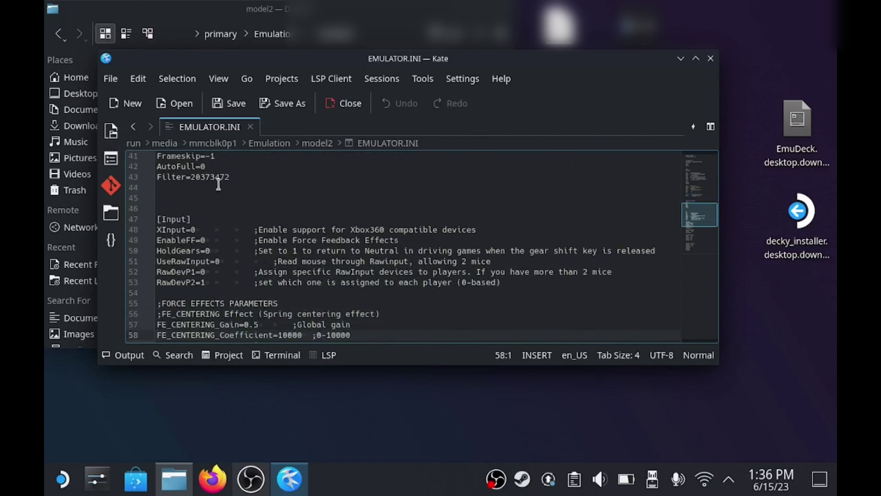
click(197, 228)
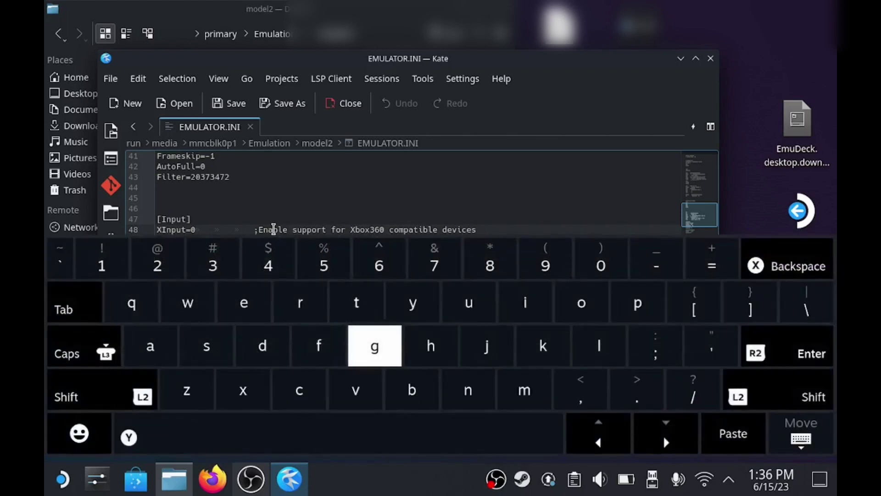
key(BackSpace)
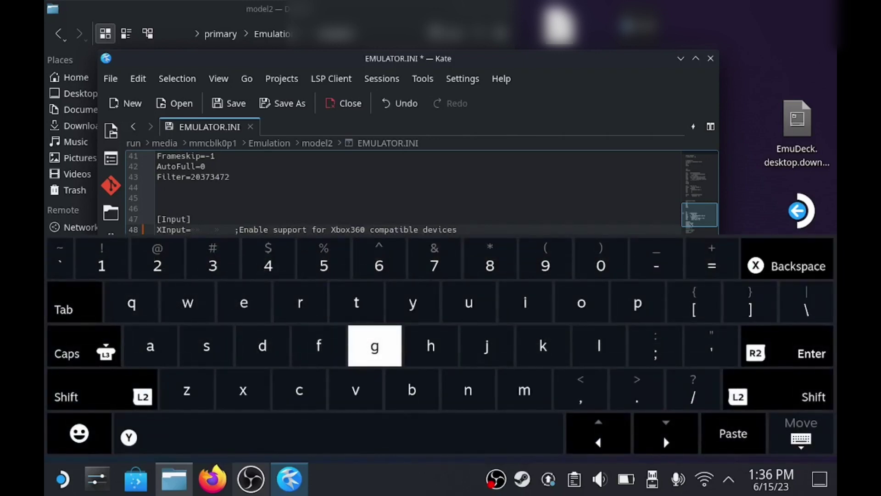
text(1)
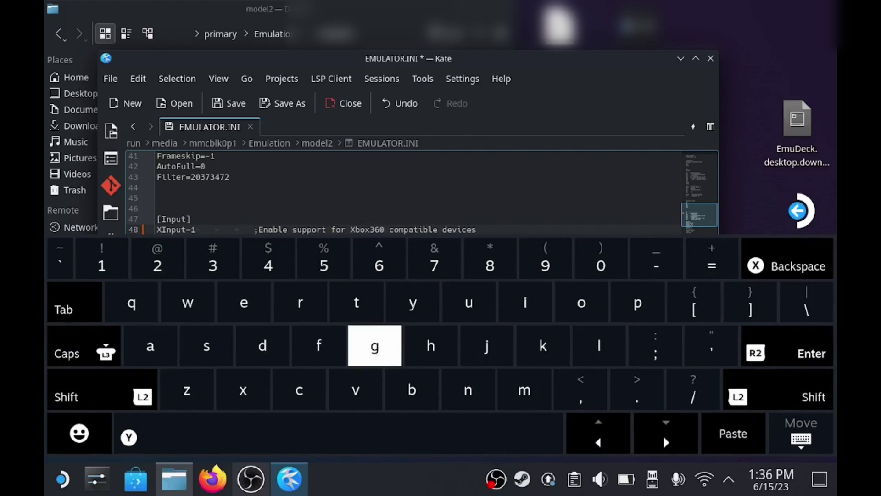
click(809, 444)
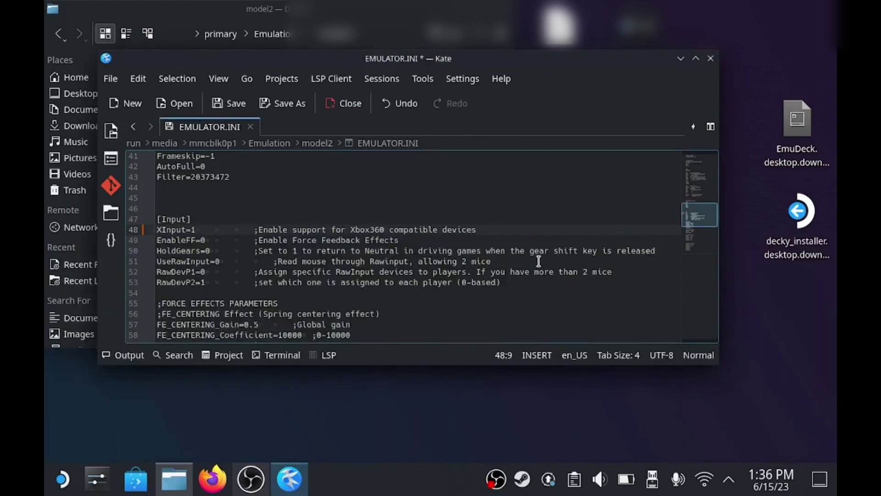
Save EMULATOR.INI, then close the text editor and the file manager.
click(228, 108)
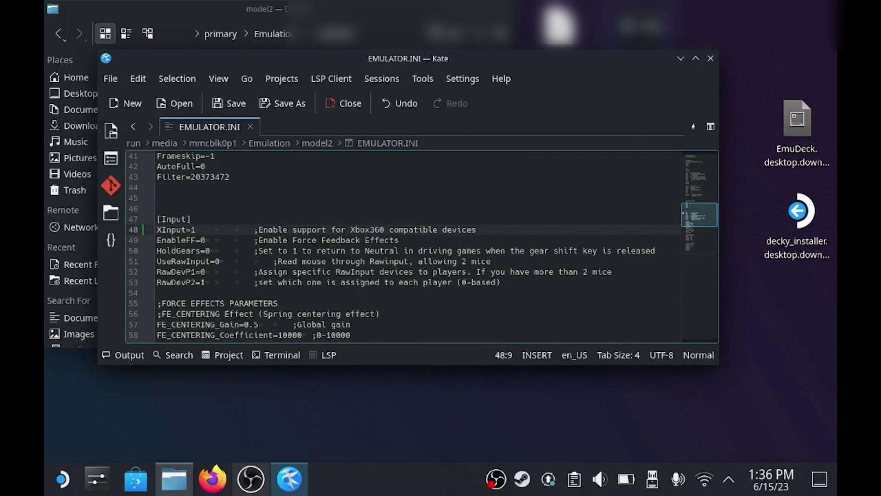
click(710, 61)
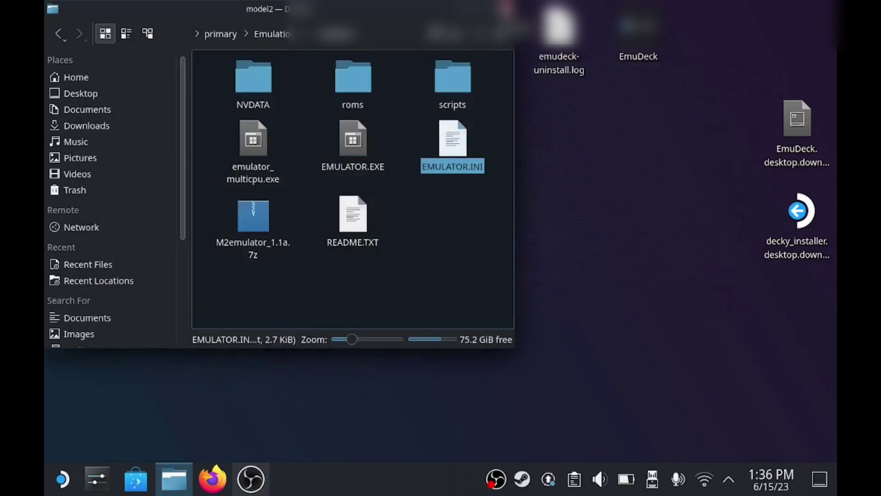
click(507, 9)
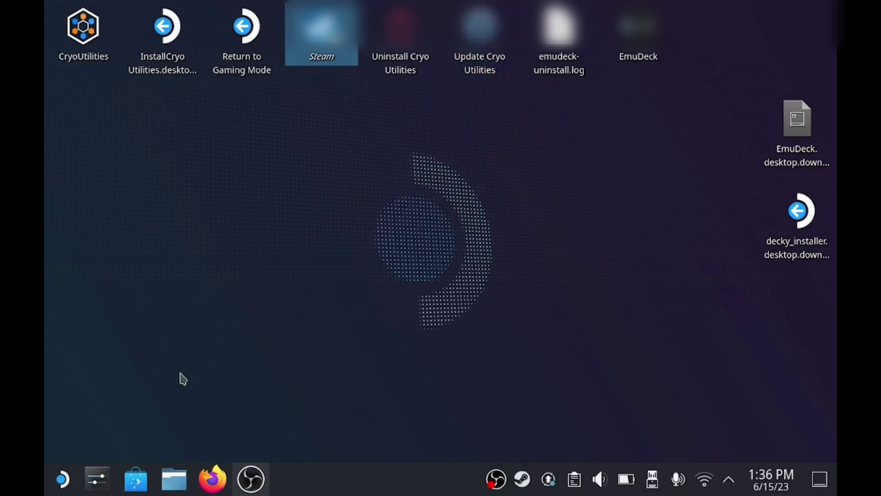
Start Protontricks from the Utilities applications and open the non-Steam shortcut EMULATOR.EXE in it.
click(63, 479)
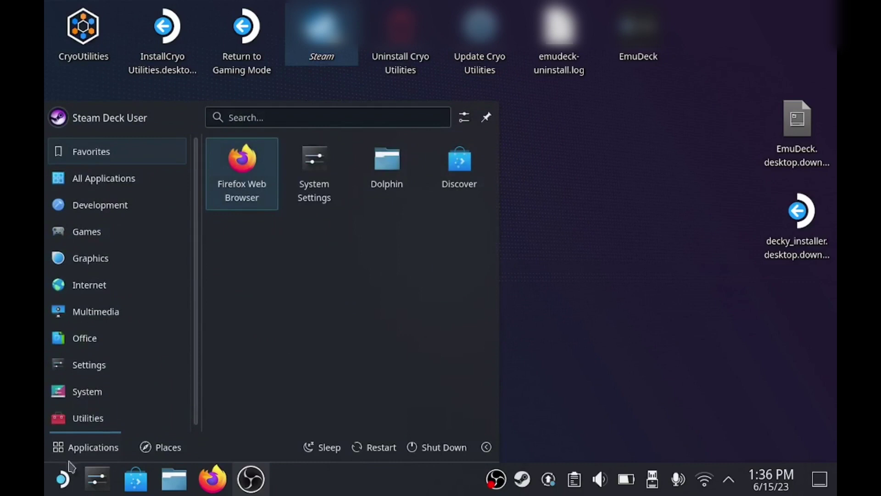
mouse_move(80, 420)
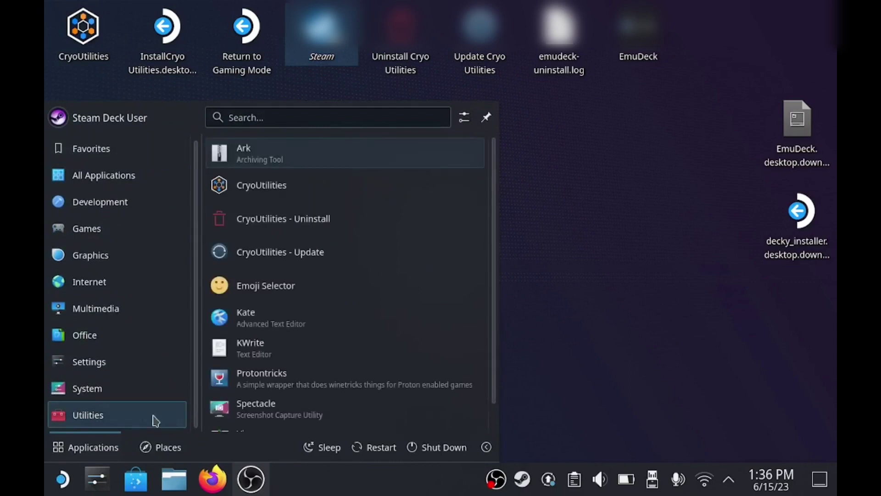
click(247, 379)
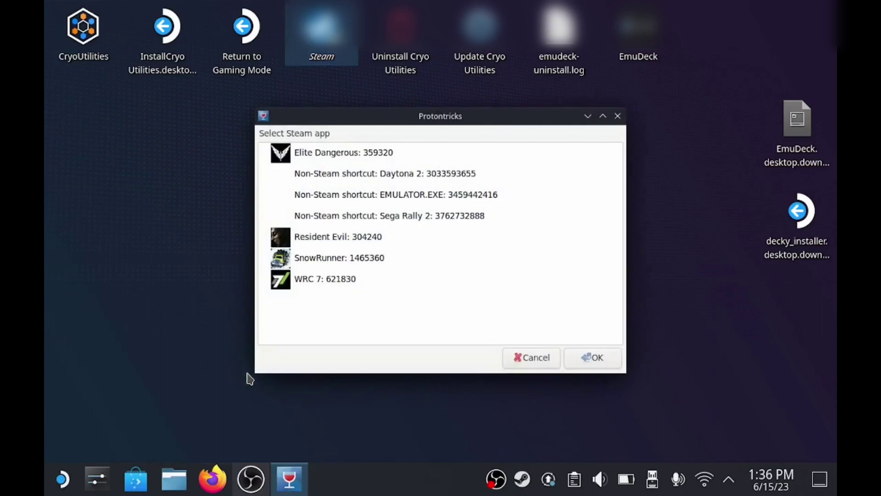
click(429, 195)
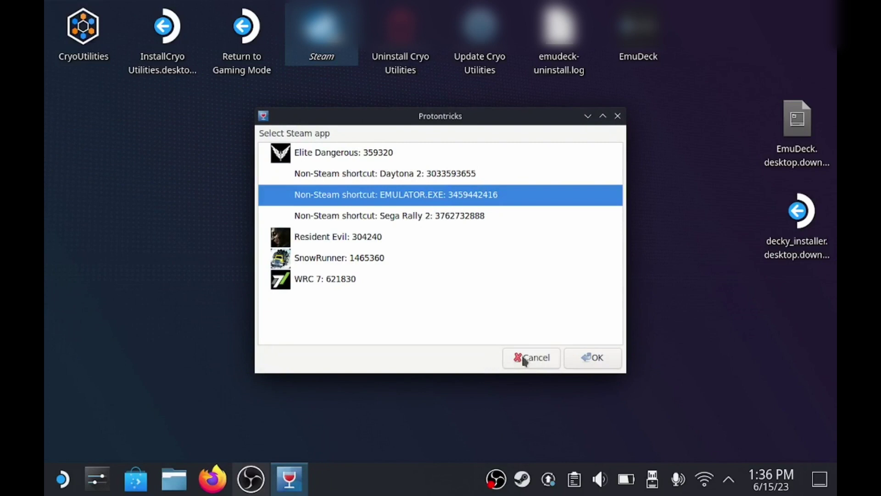
click(599, 361)
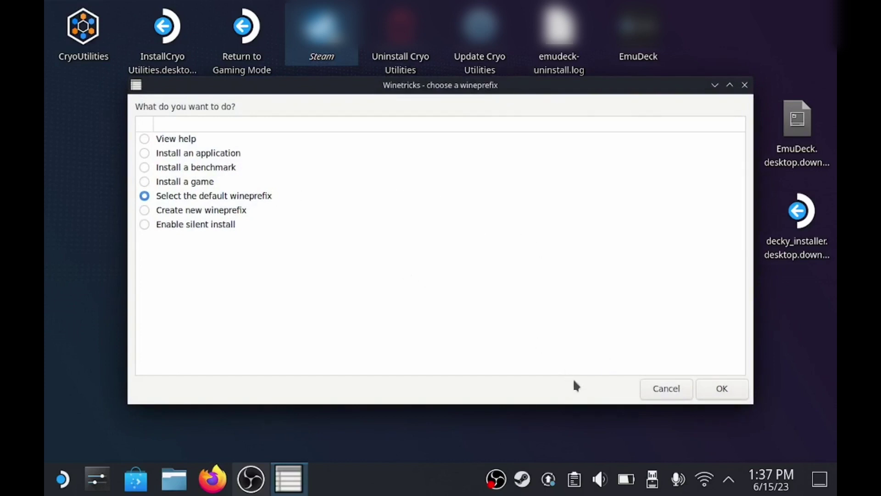
Select the default wineprefix and choose to install a Windows DLL or component in it.
click(728, 393)
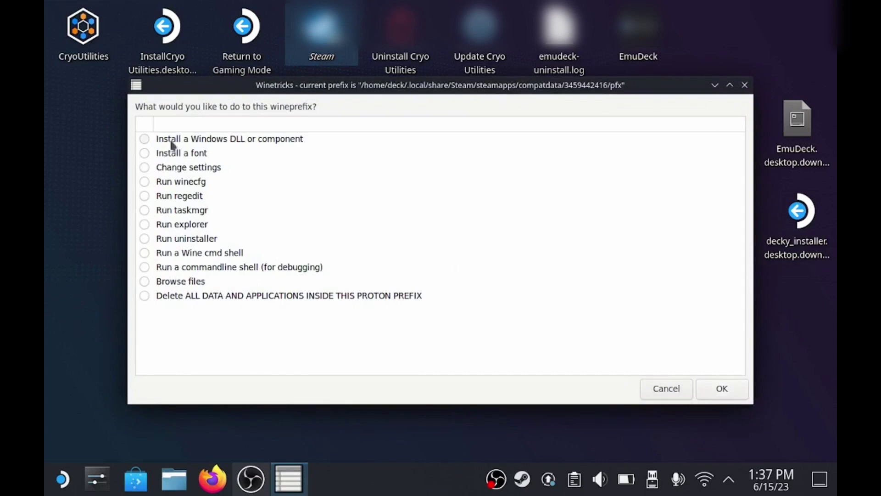
click(143, 139)
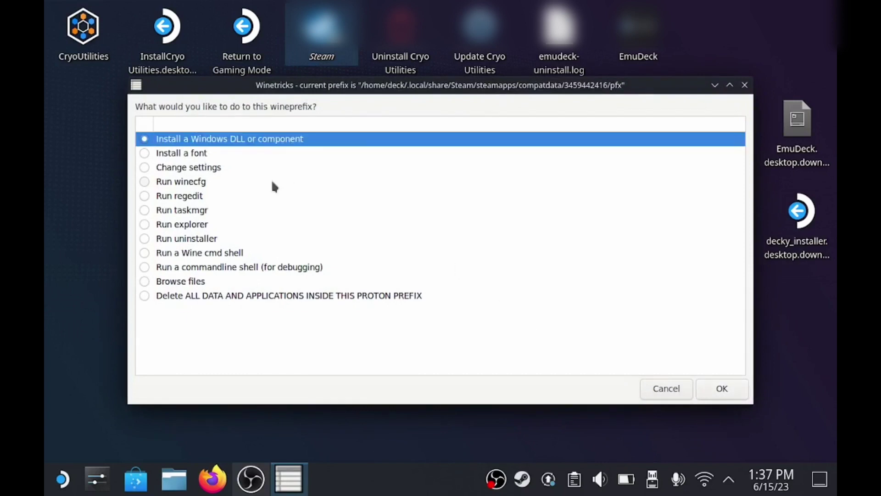
click(727, 395)
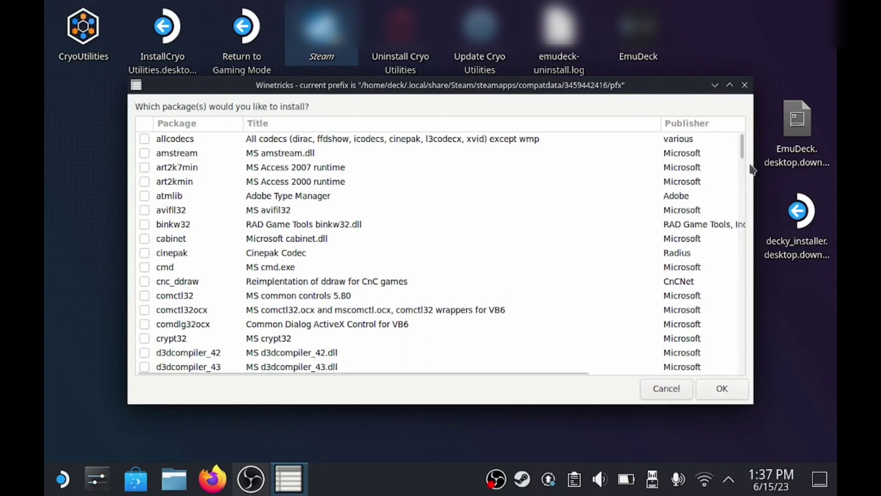
Select the packages d3dcompiler_42, d3dcompiler_43, d3dcompiler_46, d3dcompiler_47, d3dx9 and vcrun2010, and start installing them.
mouse_move(742, 151)
mouse_down()
mouse_move(747, 166)
mouse_move(755, 157)
mouse_move(739, 142)
mouse_up()
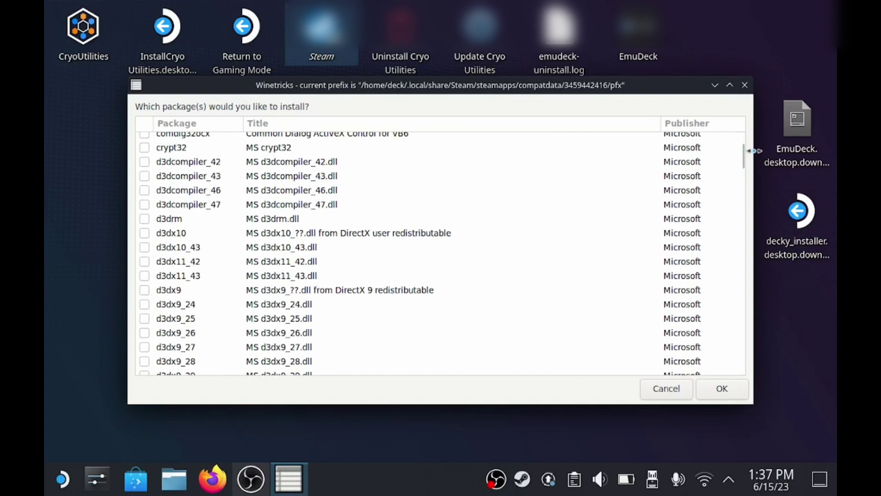
click(144, 162)
click(145, 176)
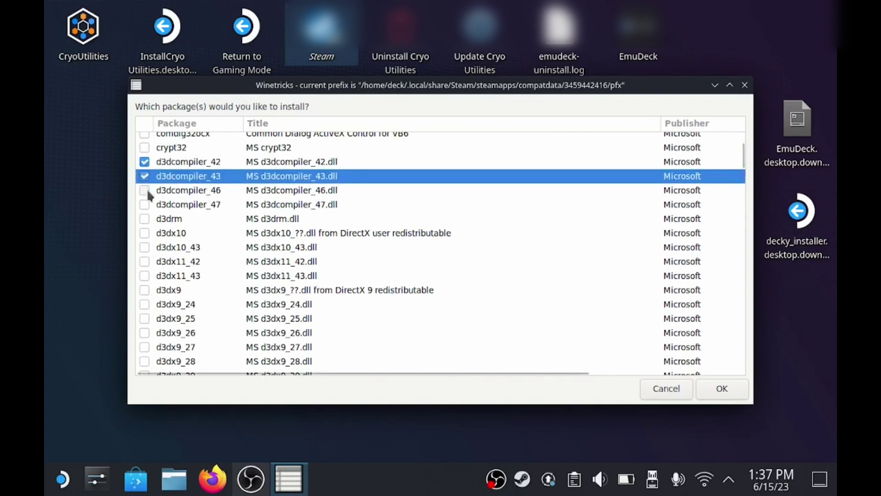
click(146, 190)
click(143, 205)
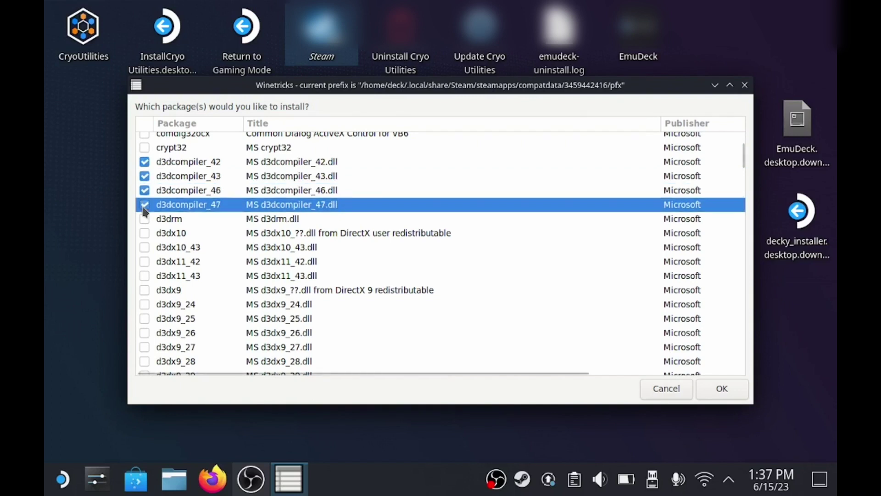
click(145, 290)
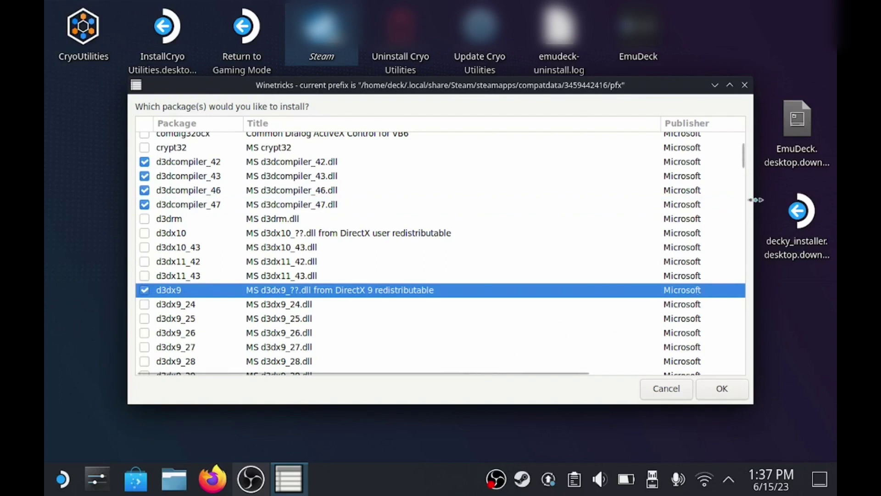
drag(744, 164, 742, 354)
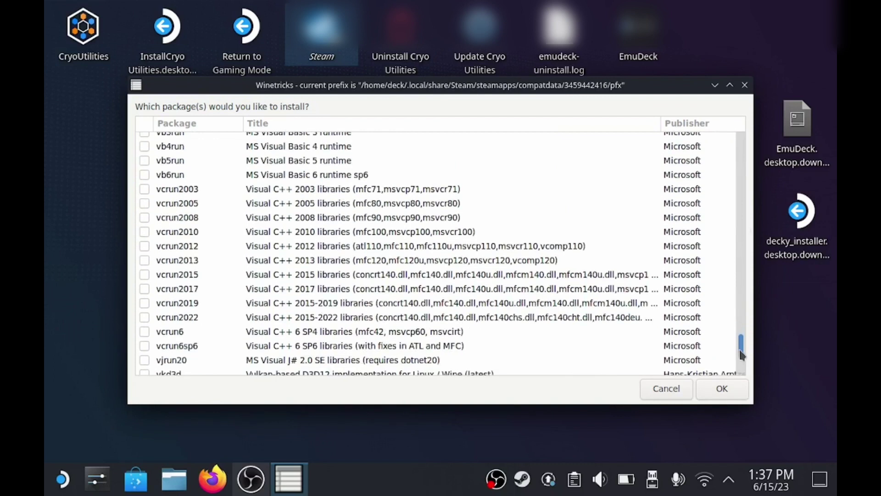
click(145, 230)
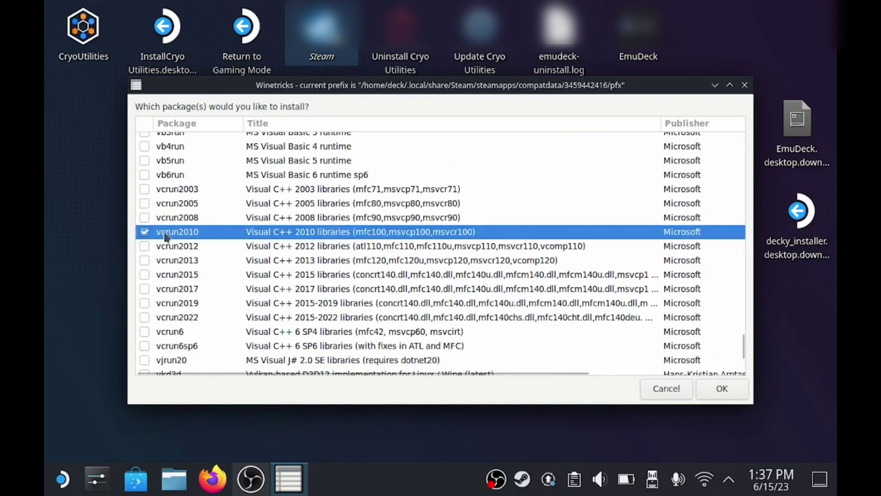
click(726, 388)
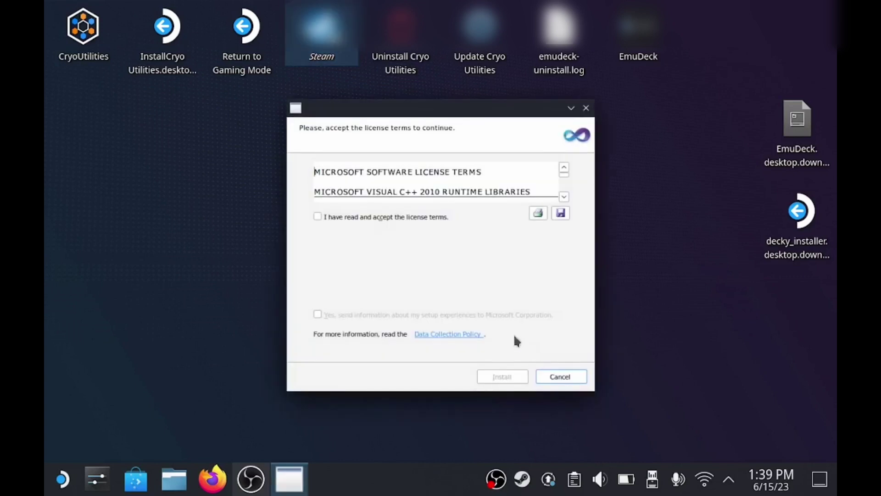
Accept the license terms to install the Visual C++ 2010 x86 and x64 redistributables, and exit Winetricks.
click(317, 216)
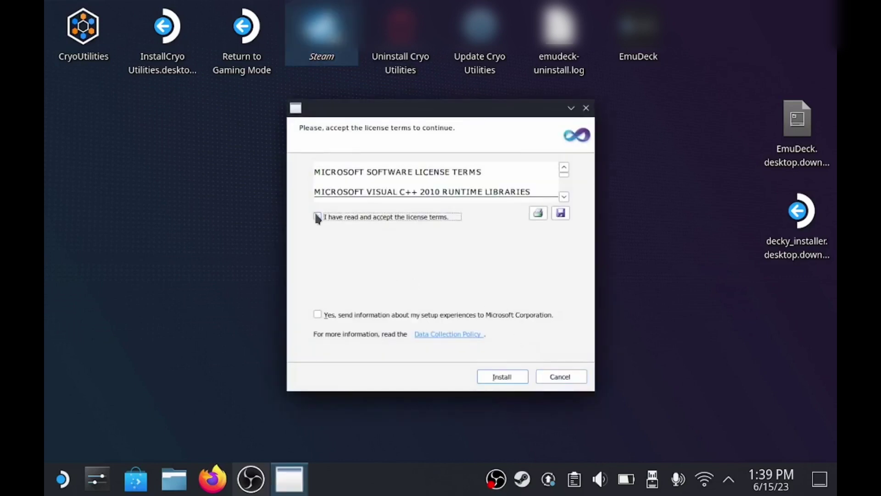
click(511, 376)
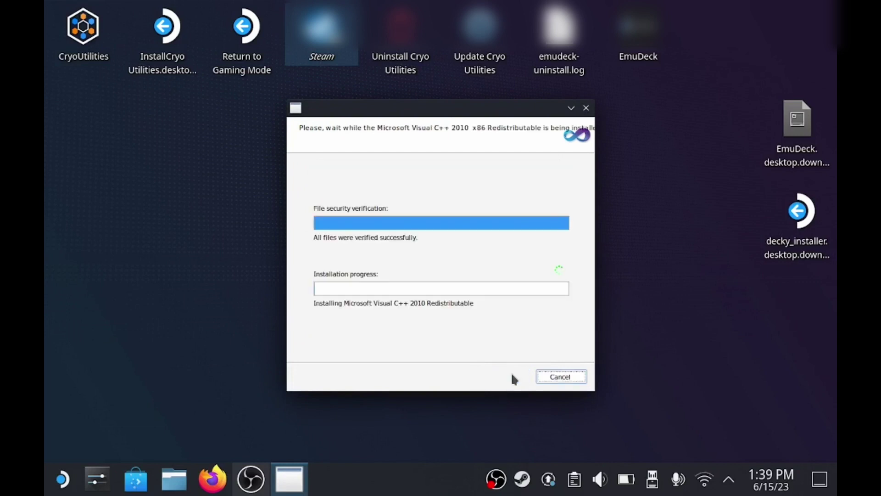
click(551, 374)
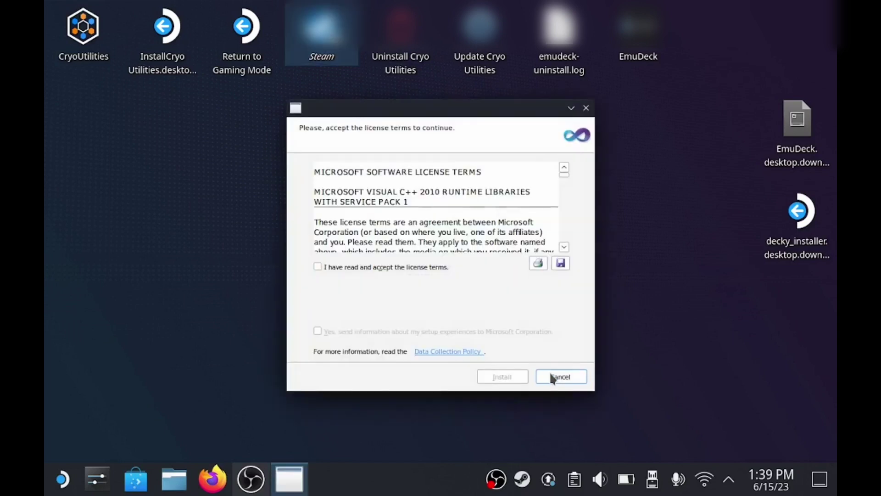
click(317, 267)
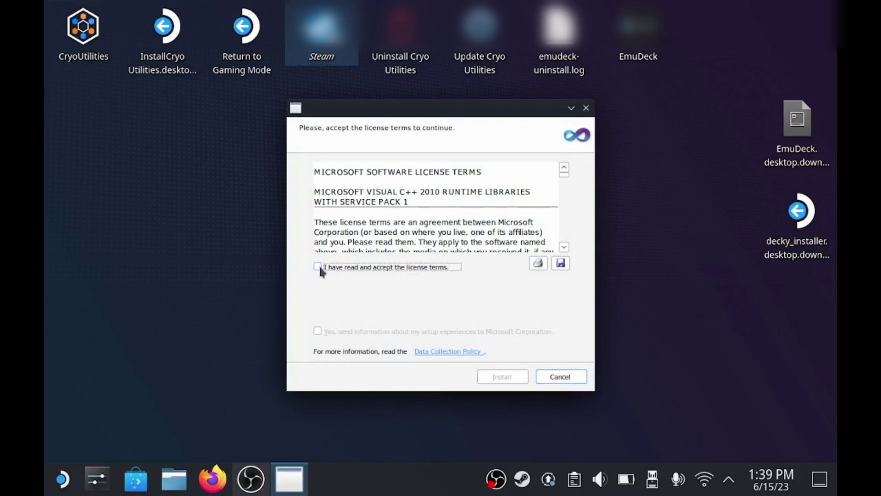
click(514, 375)
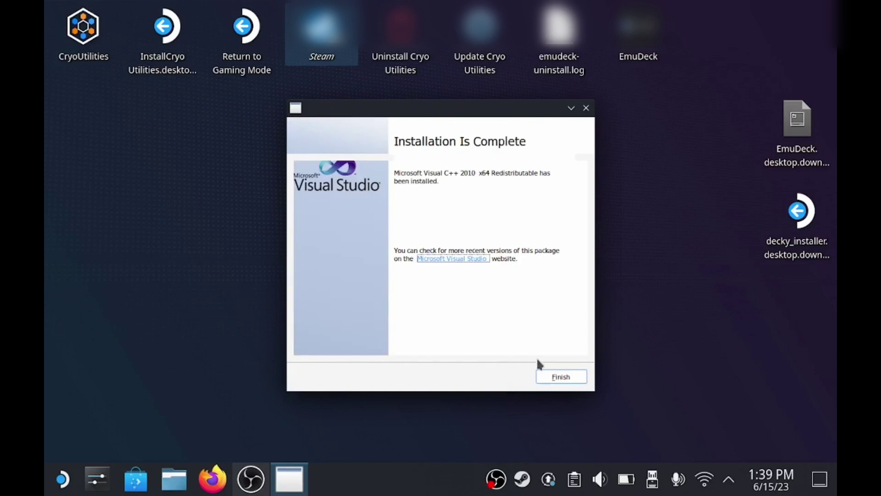
click(560, 377)
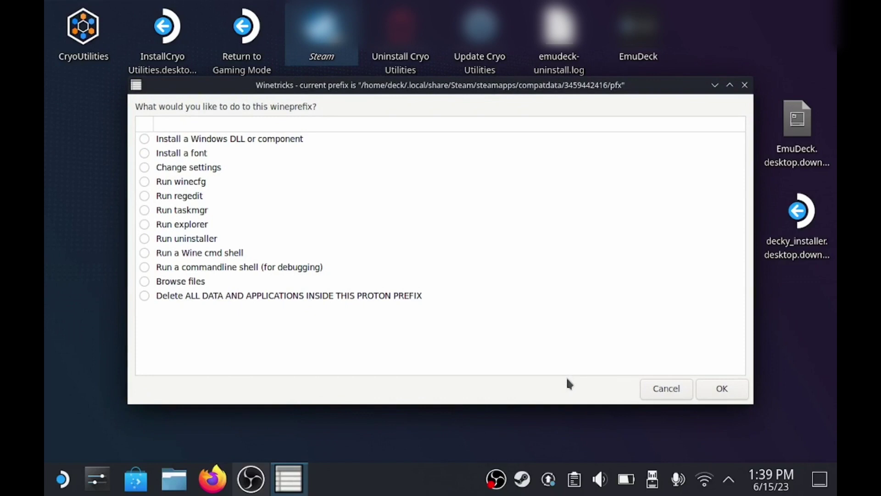
click(666, 390)
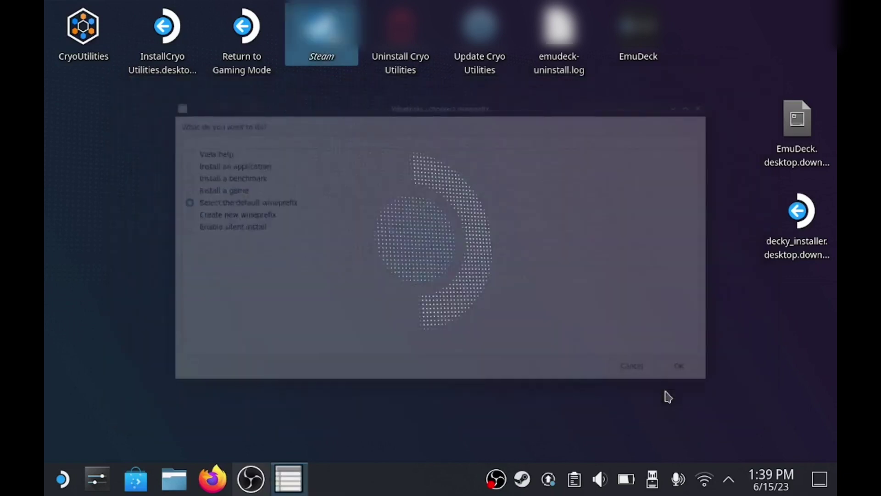
click(667, 394)
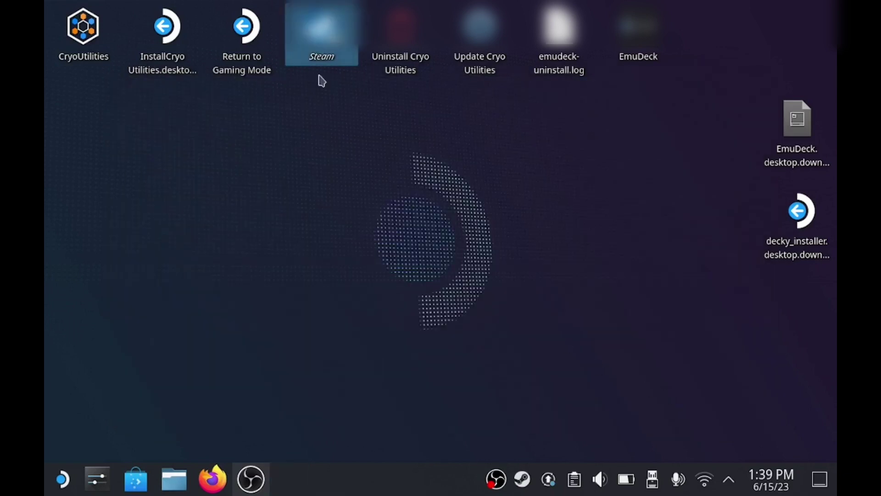
Switch to Steam, launch EMULATOR.EXE from the library and load the Sega Rally Championship ROM.
double_click(321, 42)
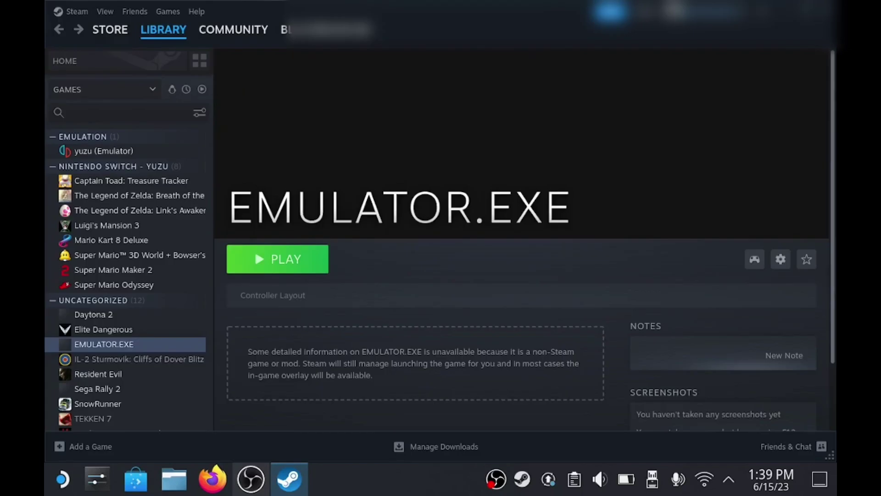
mouse_move(321, 30)
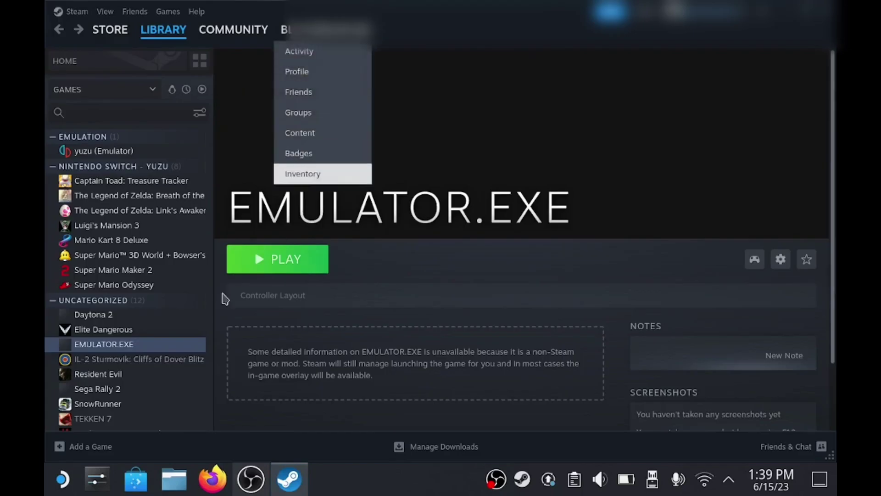
click(289, 259)
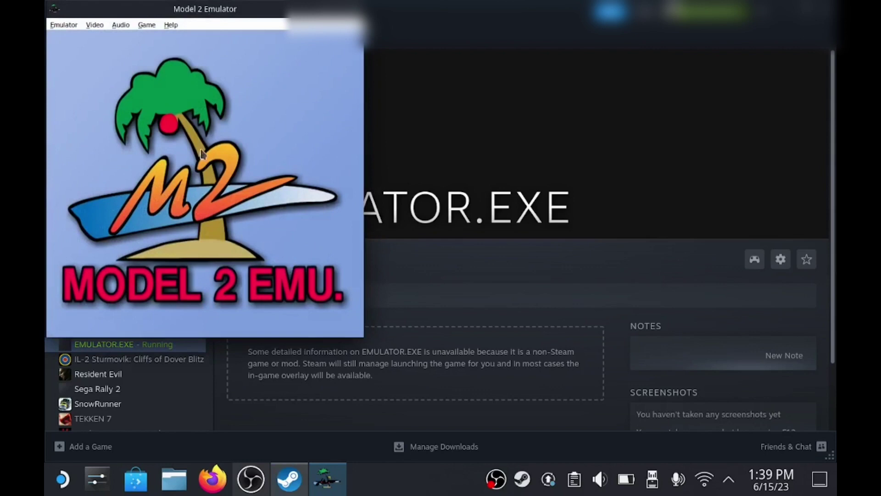
click(62, 26)
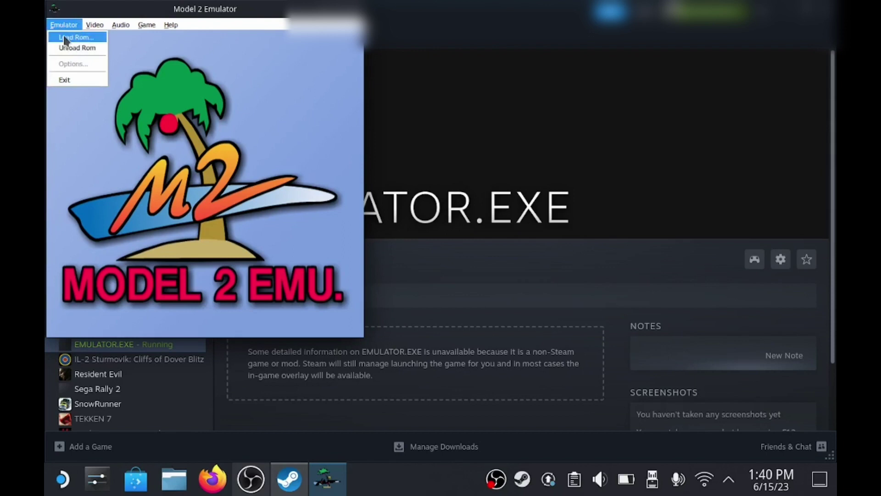
click(65, 37)
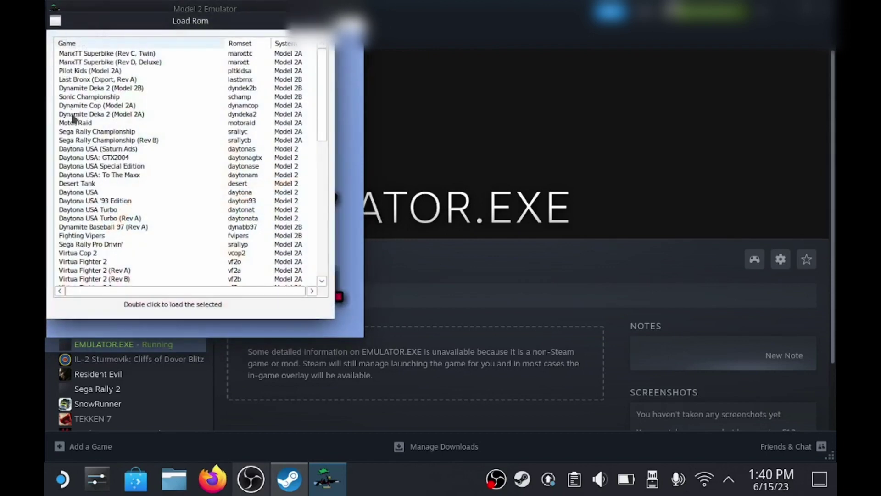
double_click(85, 133)
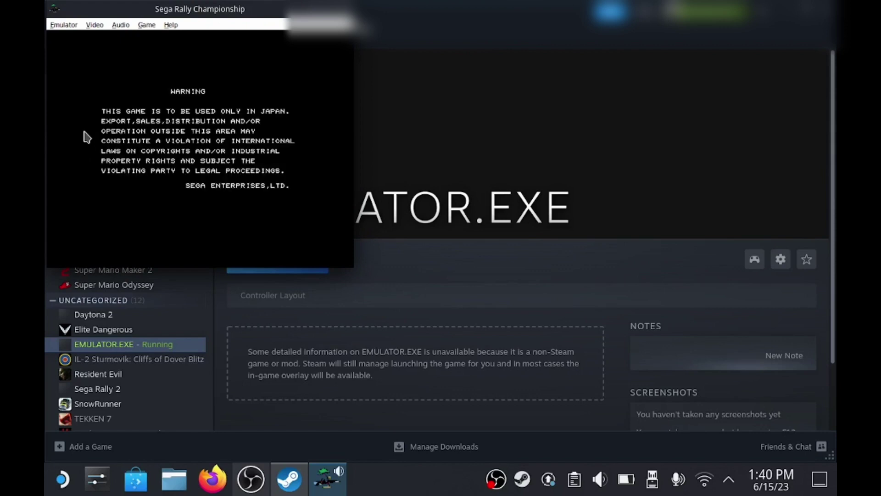
Open the game's controls configuration and enable the analog option for Steering, Accelerate and Brake.
click(146, 28)
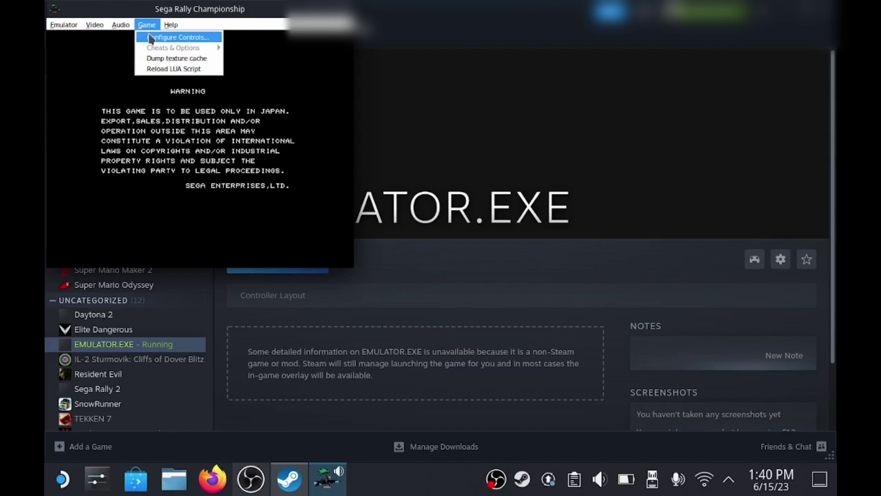
click(150, 37)
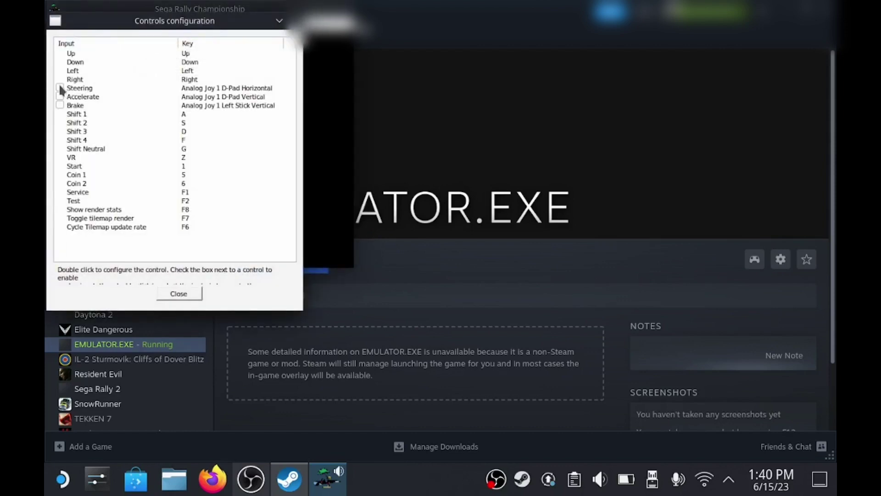
click(60, 96)
click(60, 105)
Assign the Steering control to the Left Stick Horizontal axis of Gamepad 1.
double_click(86, 89)
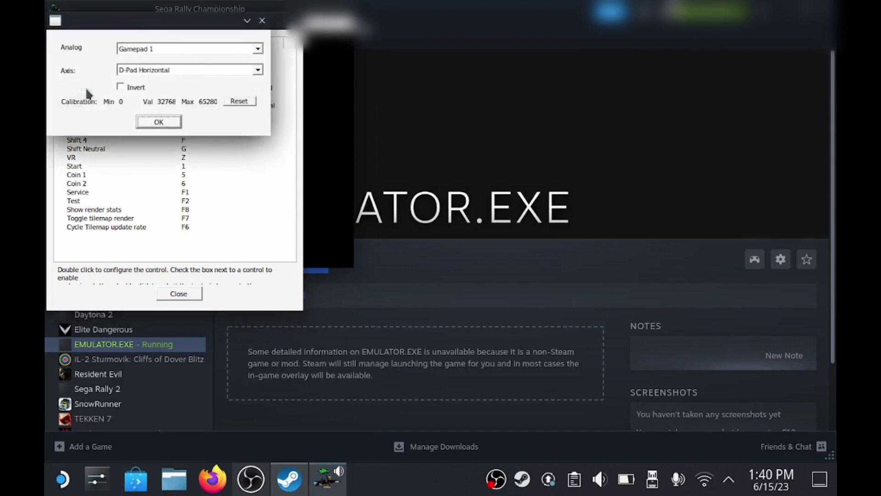
click(209, 69)
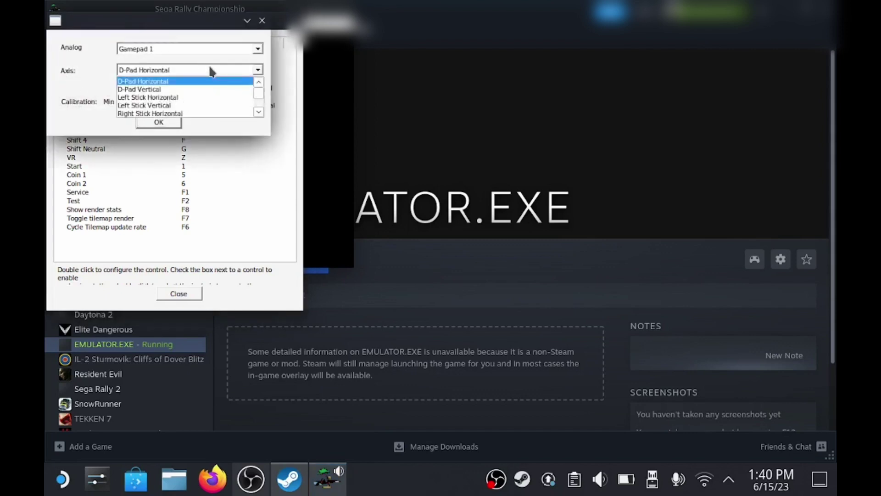
click(166, 97)
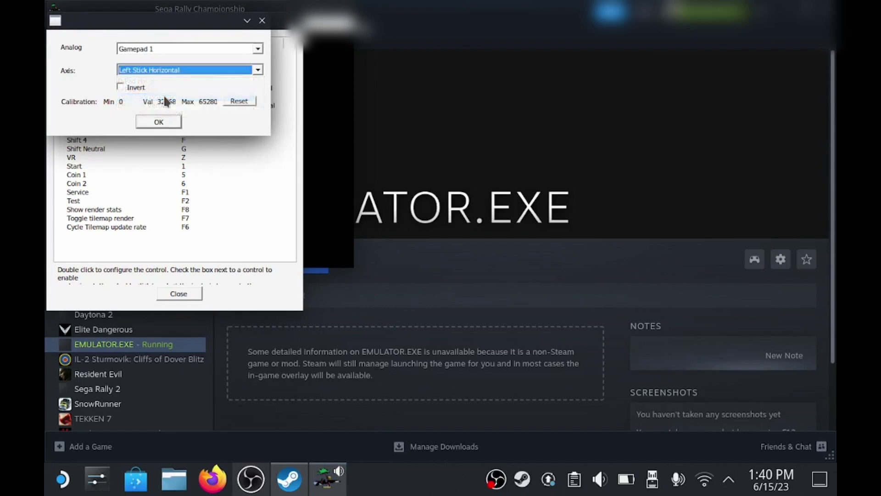
click(158, 122)
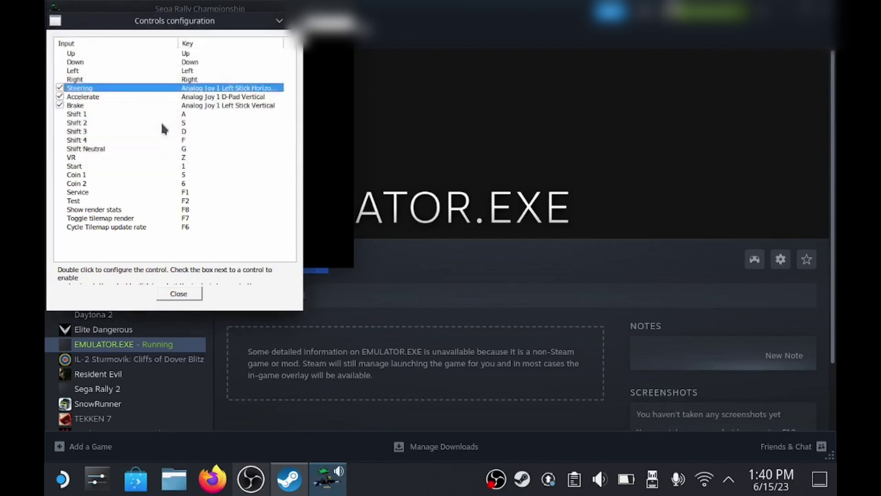
Assign the Accelerate control to the Right Trigger axis of Gamepad 1.
double_click(98, 95)
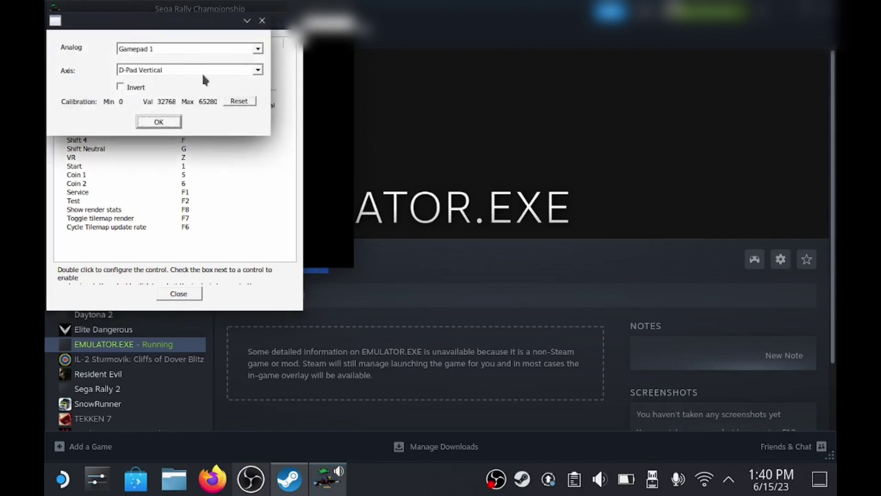
click(256, 69)
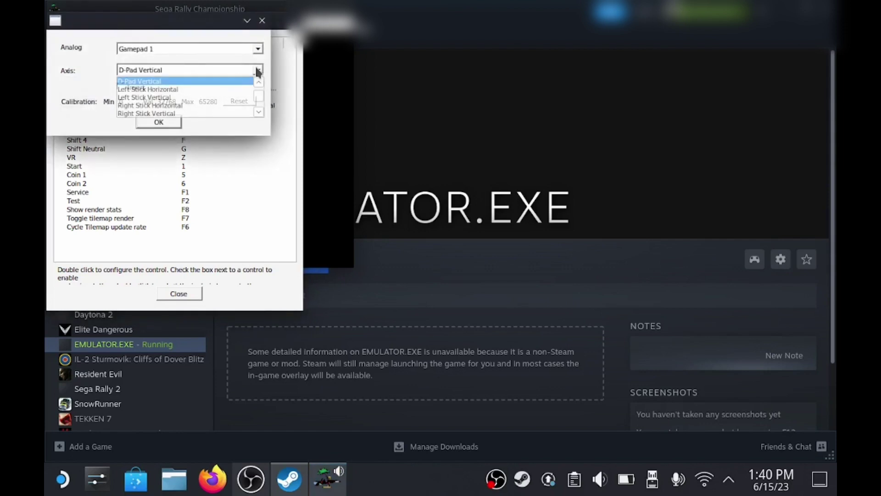
double_click(258, 112)
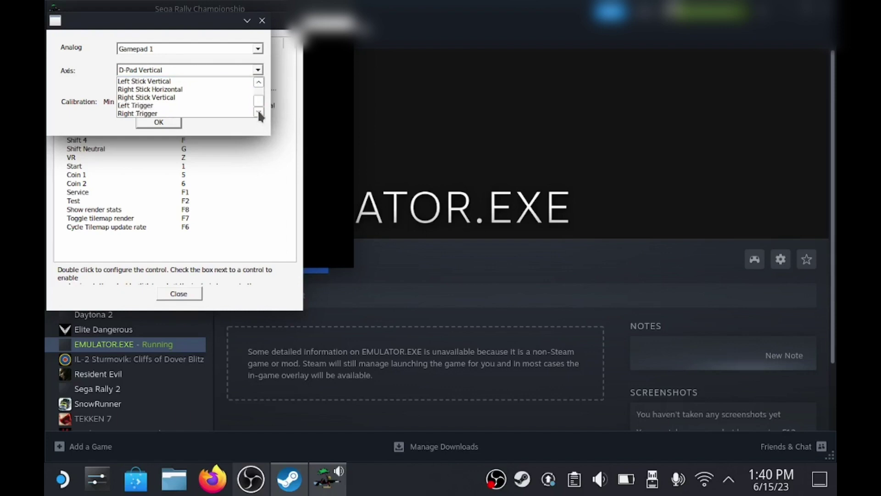
click(194, 114)
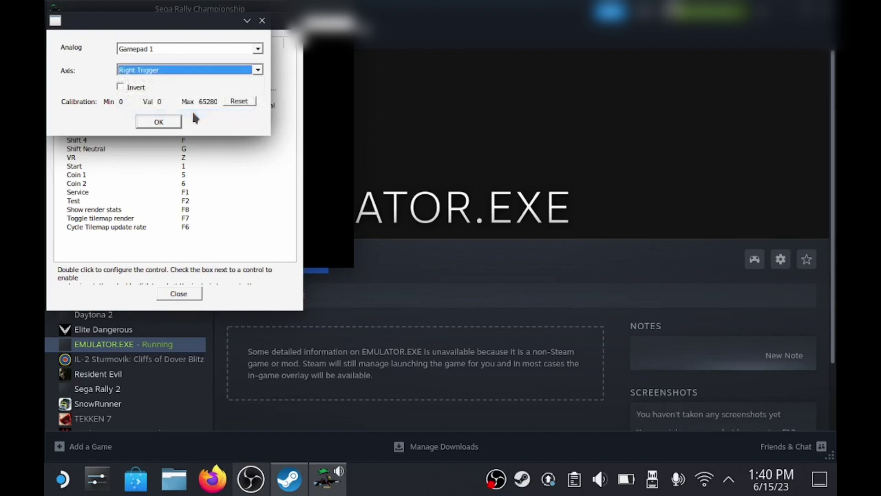
click(163, 118)
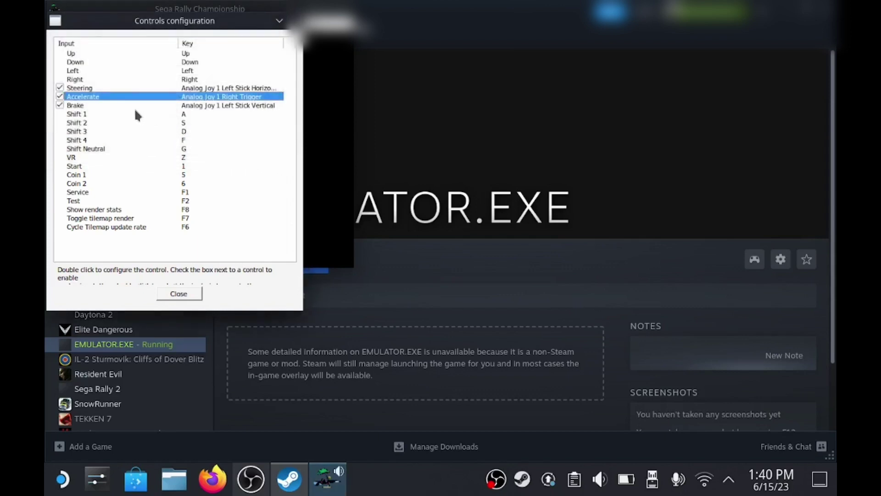
Assign the Brake control to the Left Trigger axis of Gamepad 1.
double_click(112, 107)
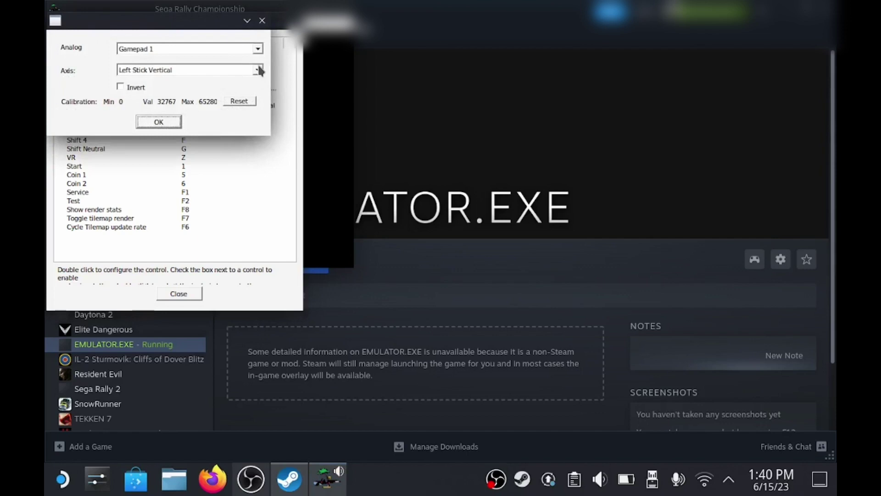
click(259, 70)
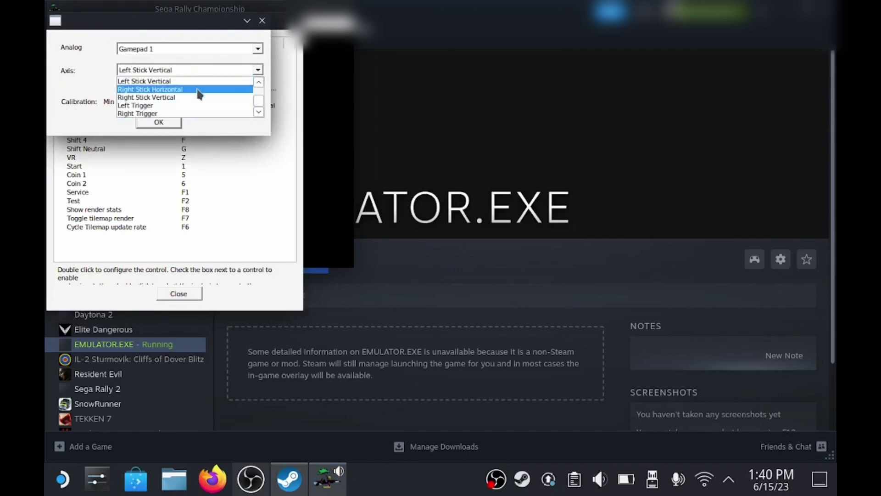
click(146, 106)
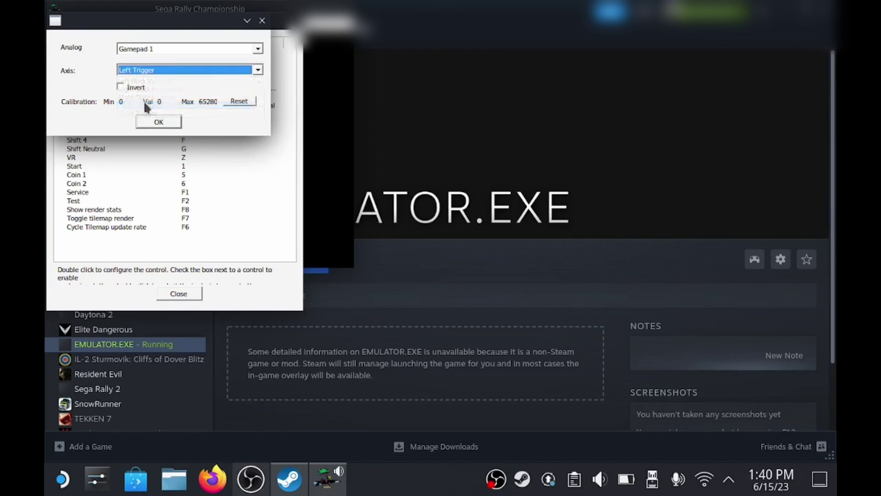
click(168, 120)
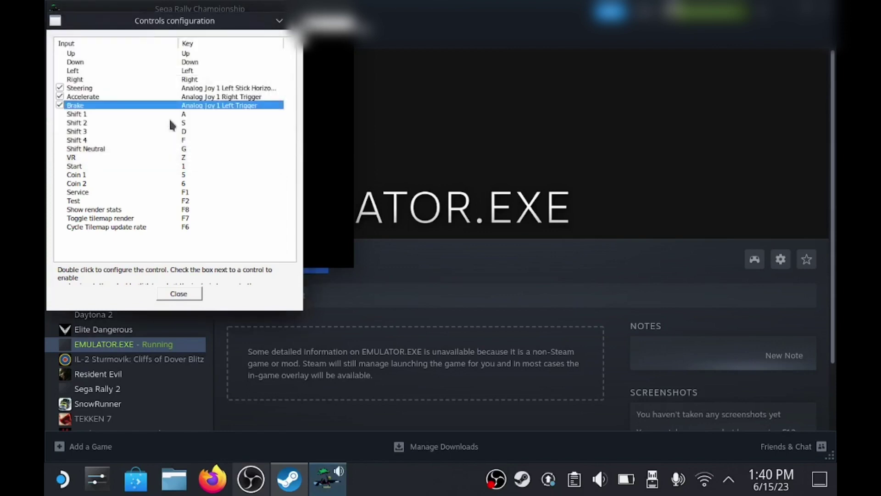
Map VR to Y, Start to Start, Coin 1 to Back, Service to R.Shoulder and Test to L.Shoulder on Joy 1, and close the configuration.
double_click(73, 157)
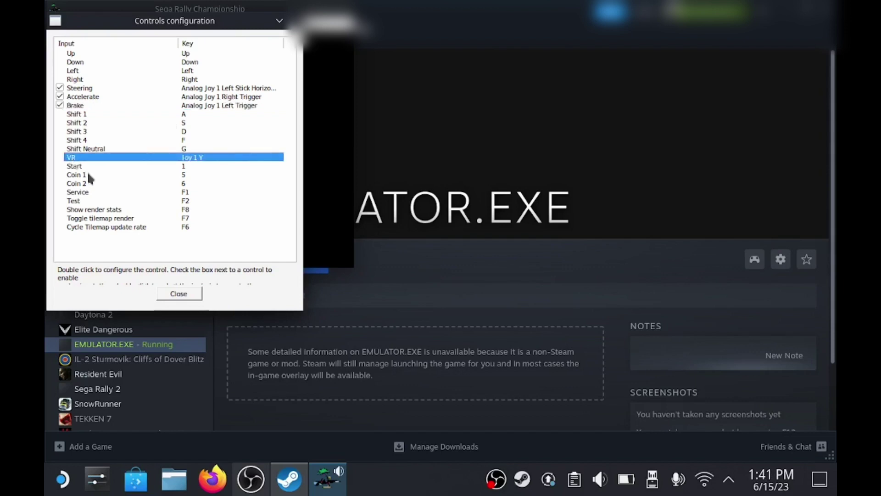
double_click(76, 169)
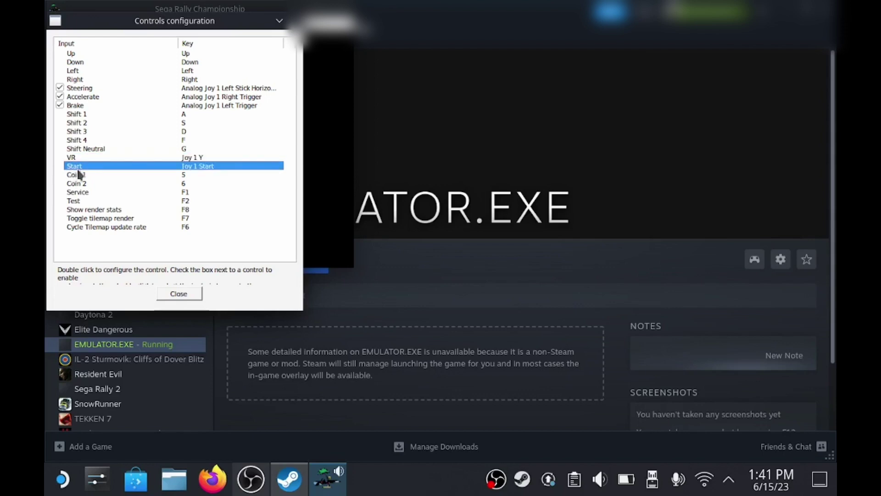
double_click(77, 175)
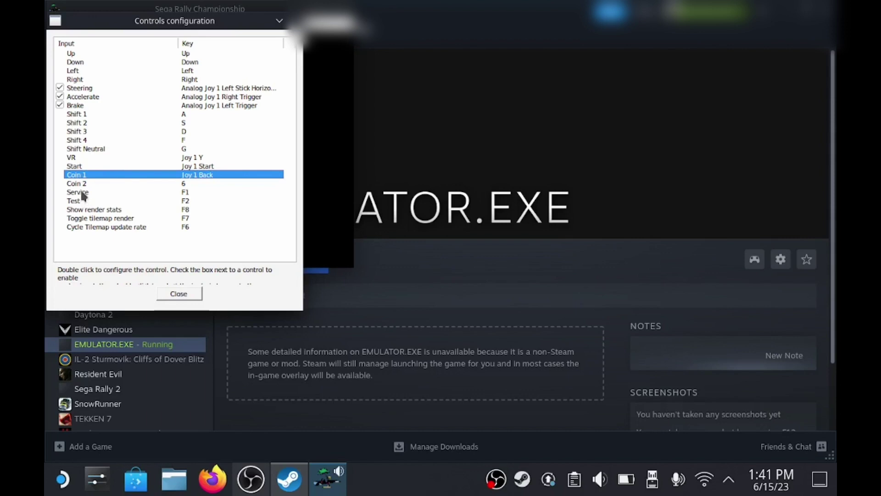
double_click(81, 191)
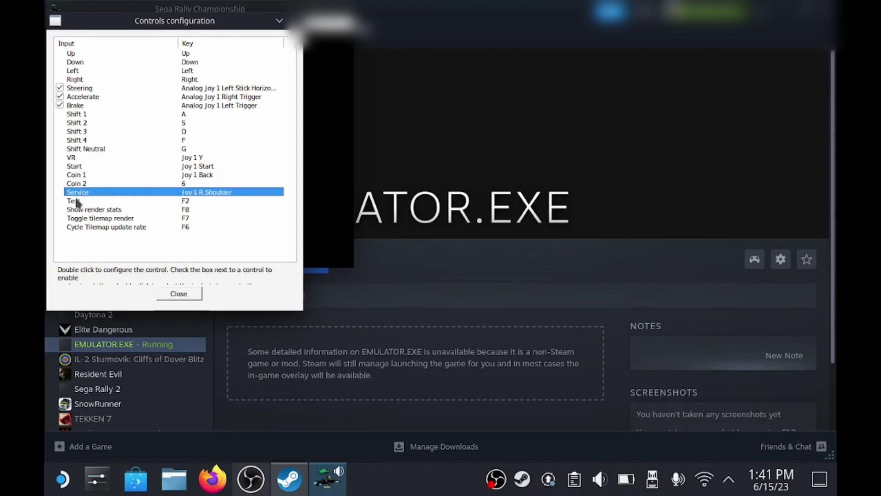
double_click(77, 201)
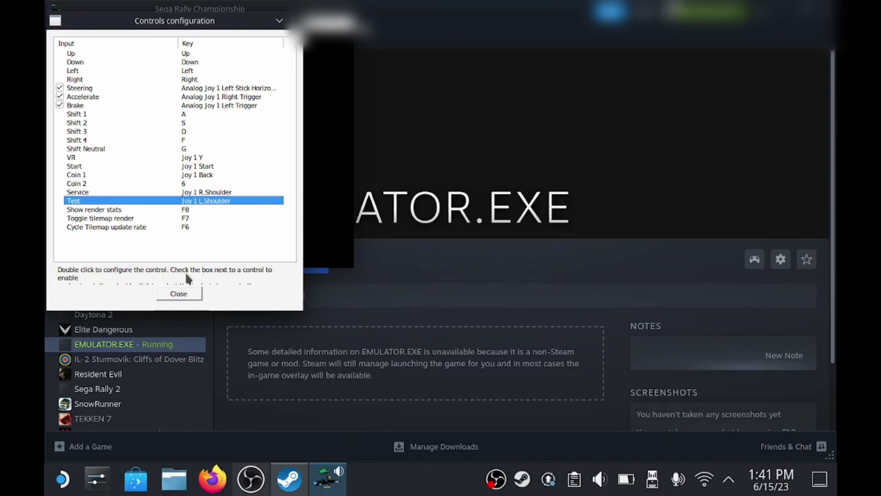
click(190, 294)
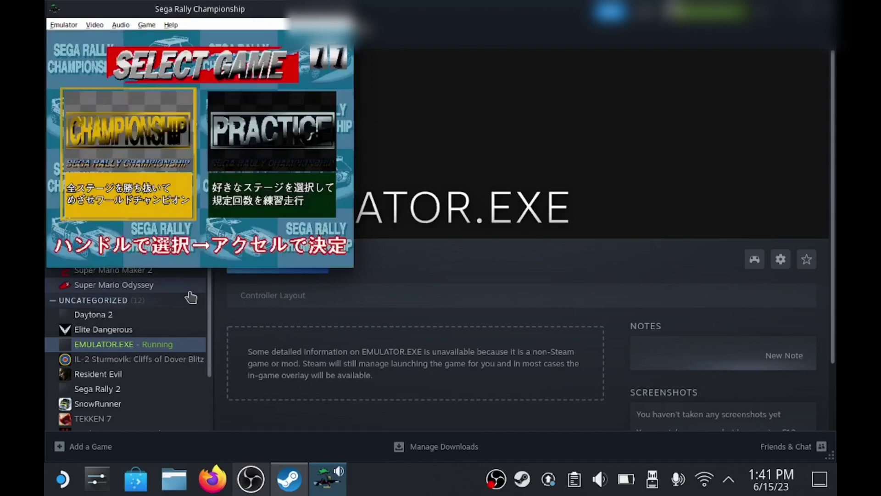
Test the mapped controls in a Practice race on the Easy Desert course with an automatic car, and exit the emulator.
key(Right)
key(Return)
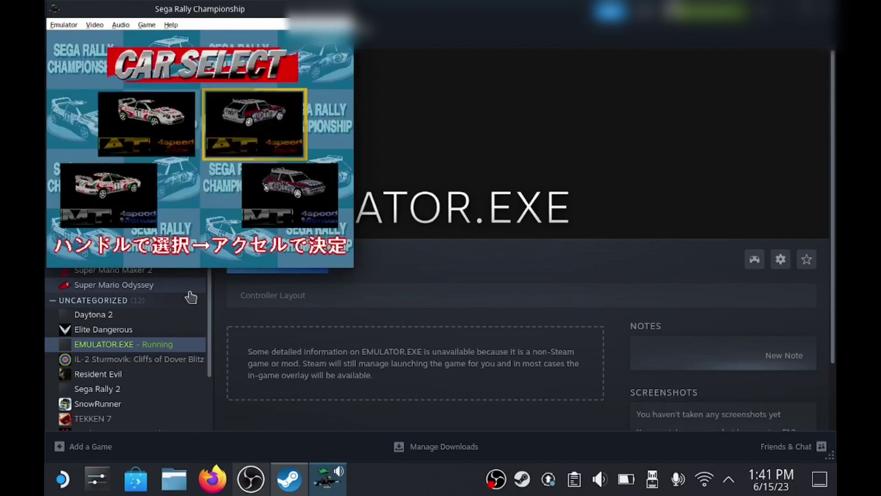
key(Return)
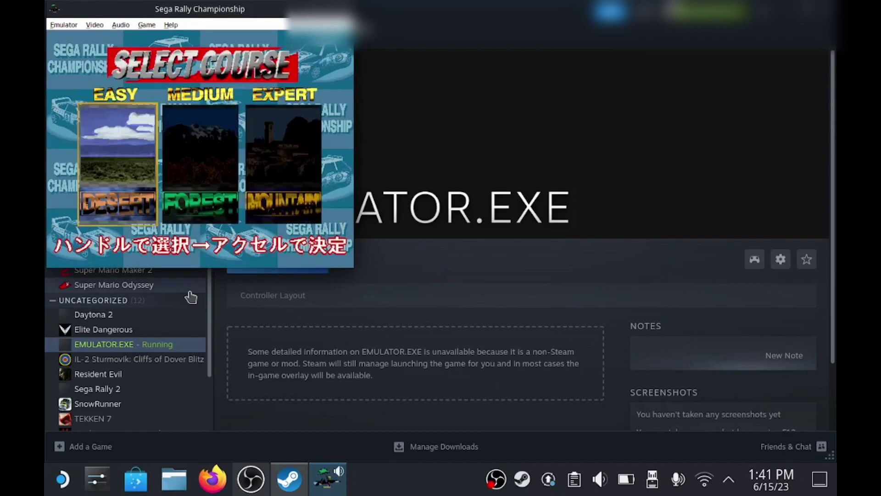
key(Return)
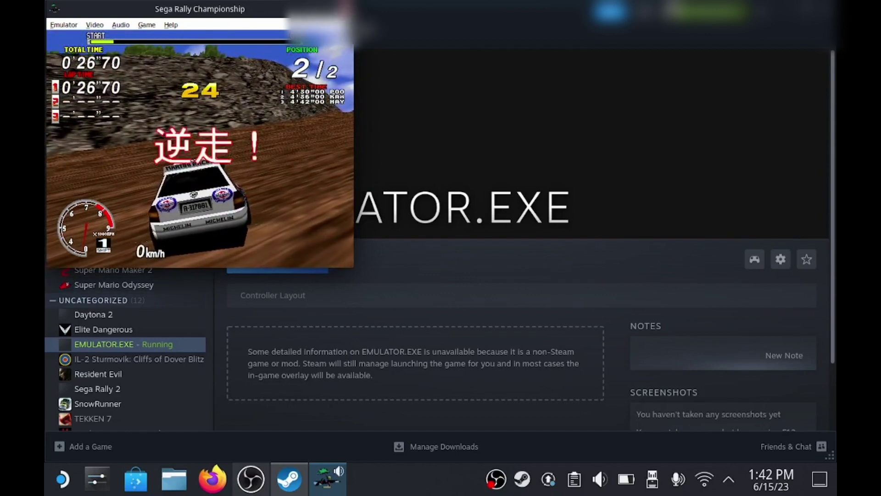
click(345, 8)
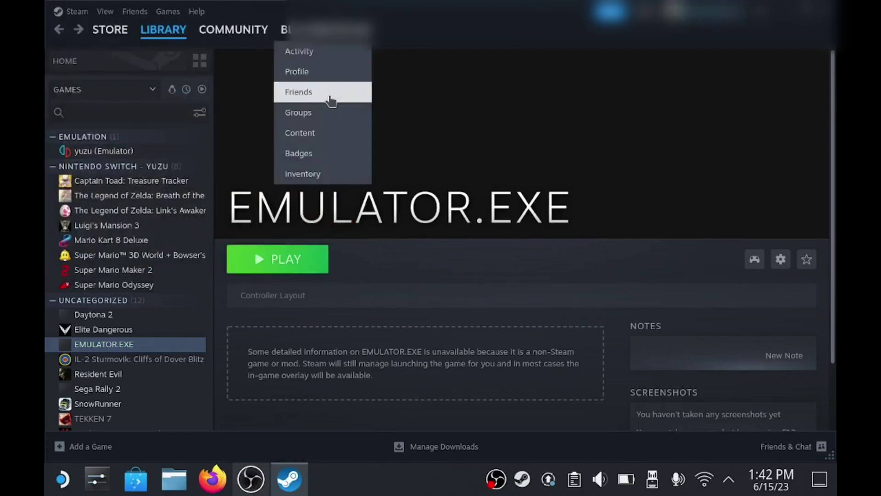
Open the properties of the EMULATOR.EXE shortcut from its game page in Gaming Mode.
click(781, 259)
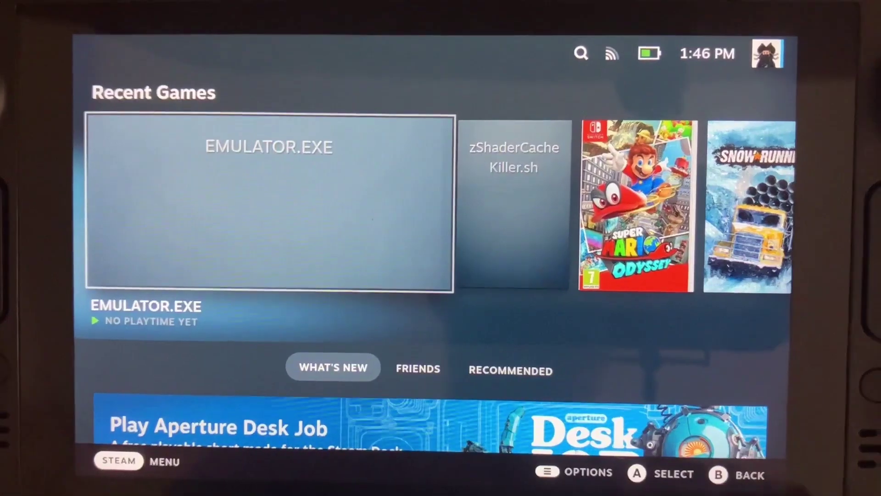
key(Return)
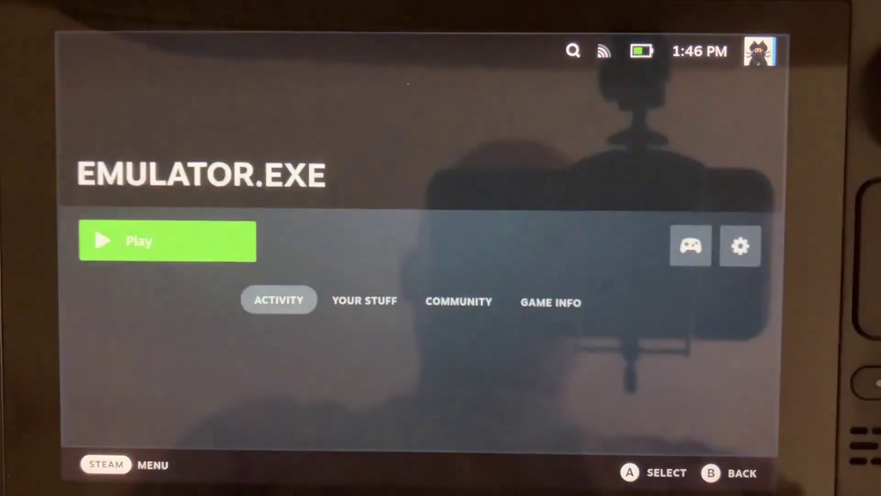
key(Right)
key(Right)
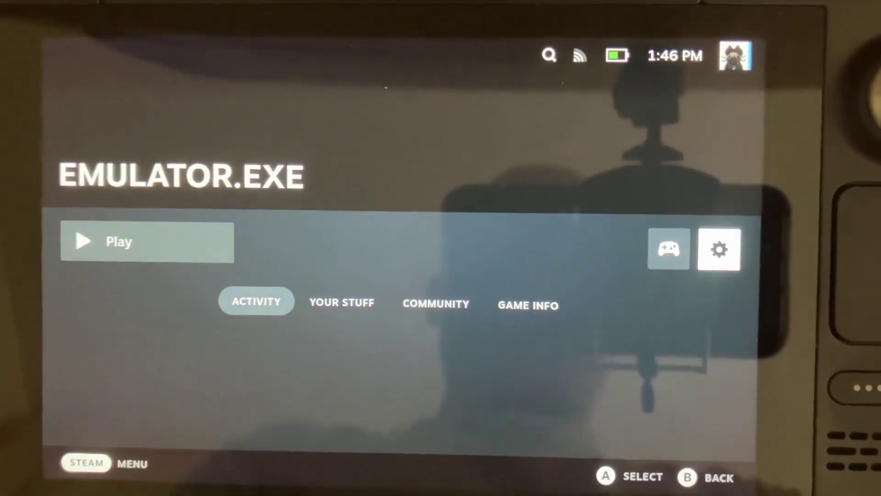
key(Return)
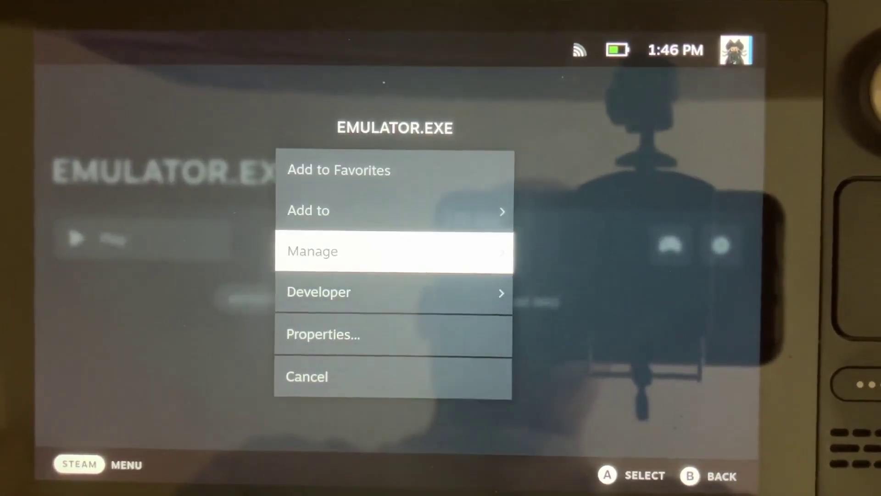
key(Down)
key(Down)
key(Return)
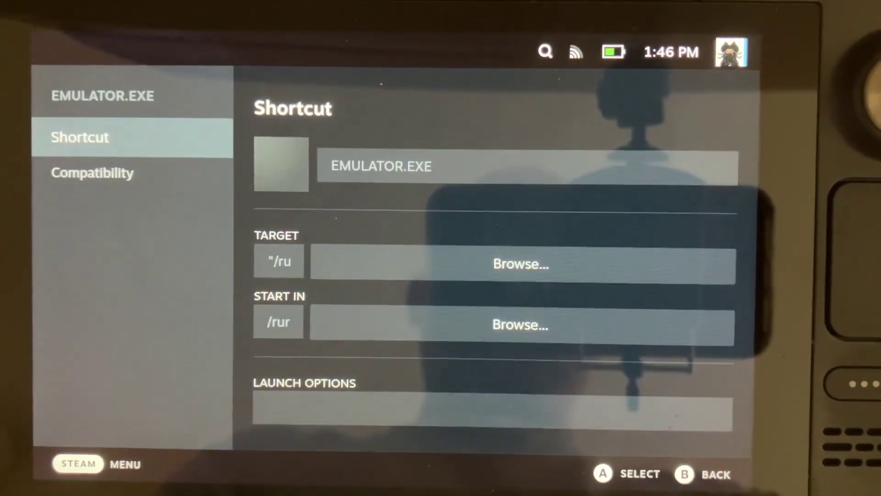
Enter emulator.exe in the launch options of the EMULATOR.EXE shortcut.
key(Right)
key(Down)
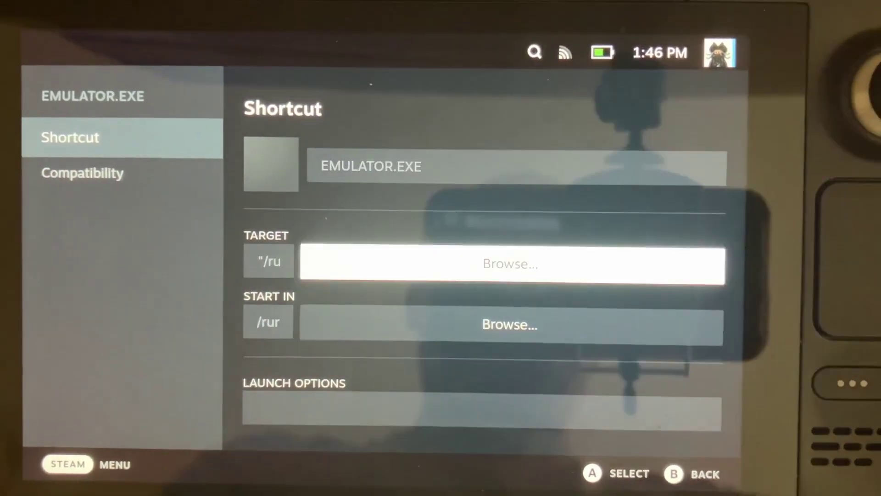
key(Down)
key(Right)
key(Down)
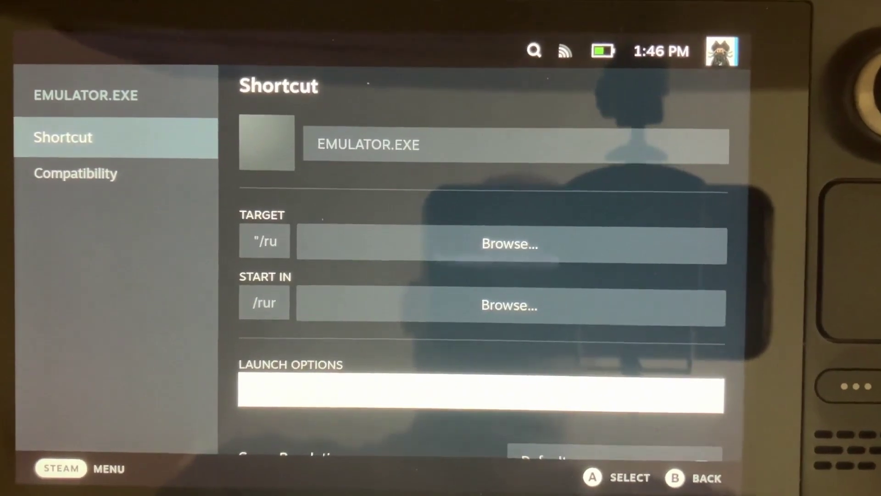
key(Return)
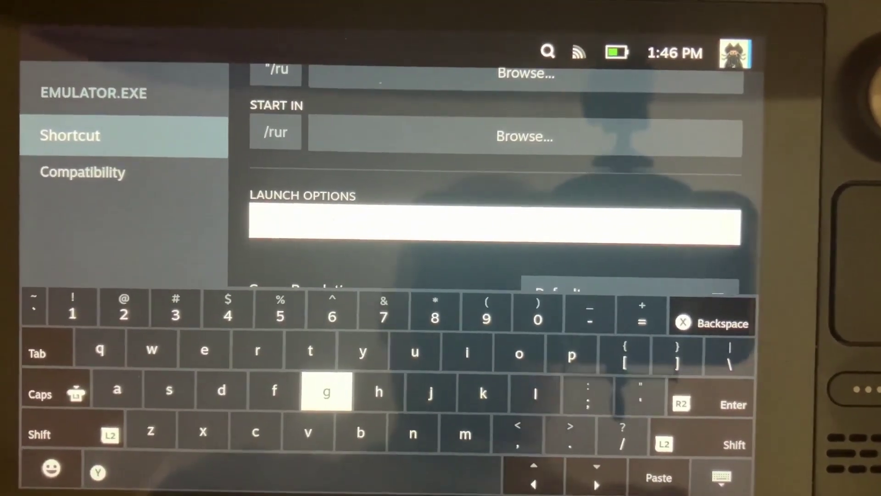
key(Left)
key(Left)
key(Up)
text(e)
key(Right)
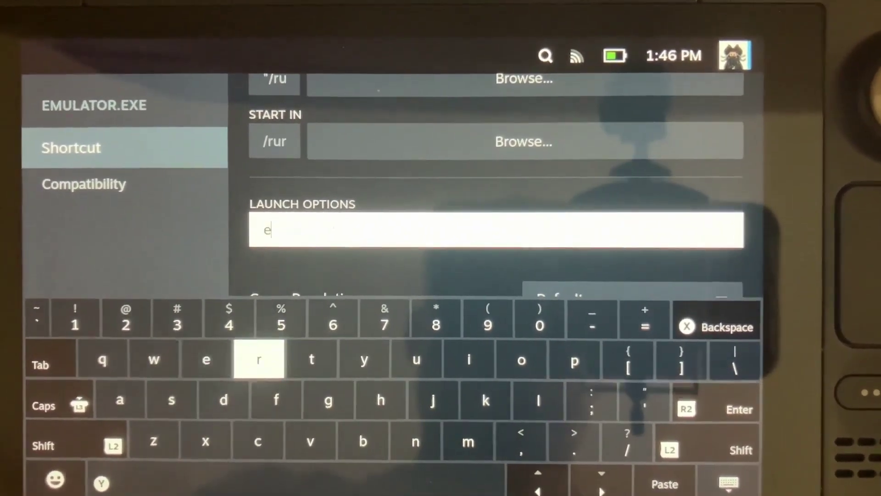
key(Right)
key(Right)
key(Right)
key(Down)
key(Right)
key(Down)
text(m)
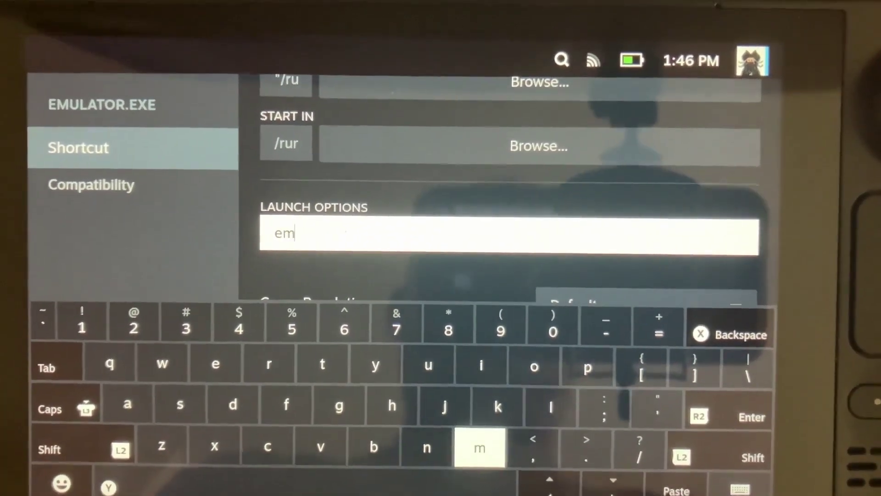
key(Up)
key(Up)
text(u)
key(Right)
key(Right)
key(Down)
text(l)
key(Left)
key(Left)
key(Left)
key(Left)
key(Left)
key(Left)
key(Left)
key(Left)
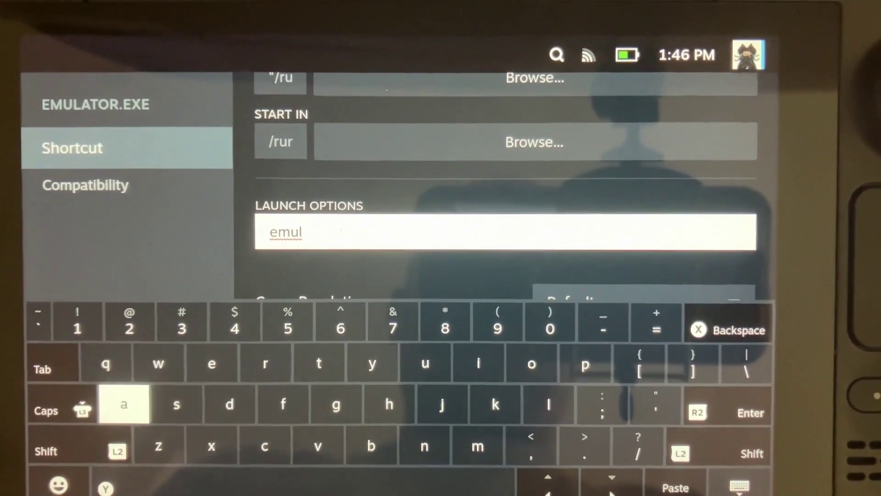
text(a)
key(Right)
key(Right)
key(Right)
key(Up)
text(t)
key(Right)
key(Right)
key(Right)
key(Right)
text(o)
key(Left)
key(Left)
key(Left)
key(Left)
key(Left)
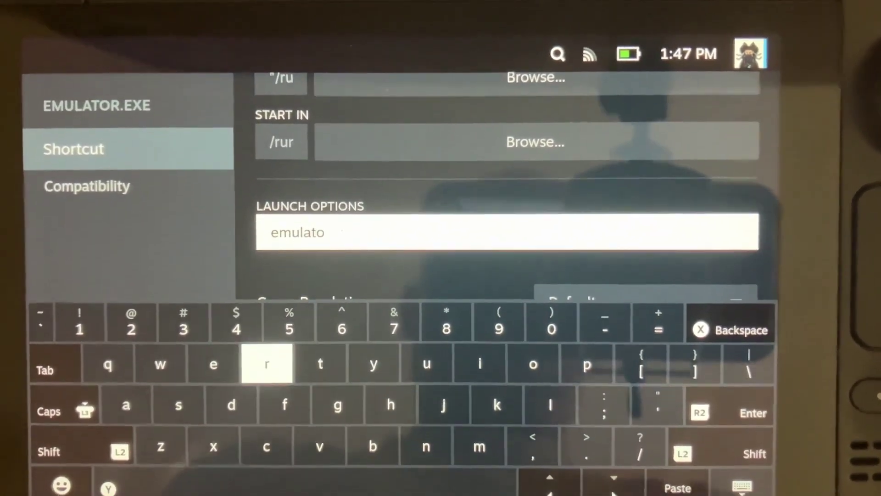
text(r)
key(Down)
key(Right)
key(Right)
key(Right)
key(Right)
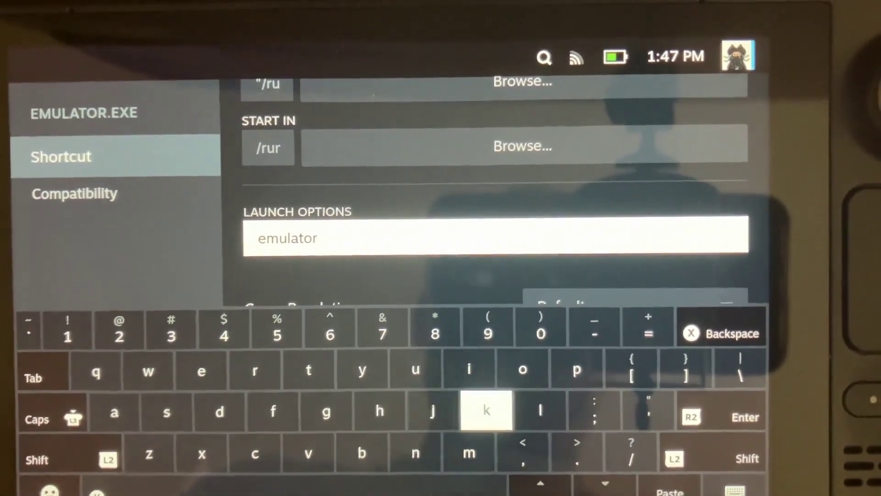
key(Right)
key(Right)
key(Down)
text(.)
key(Up)
key(Left)
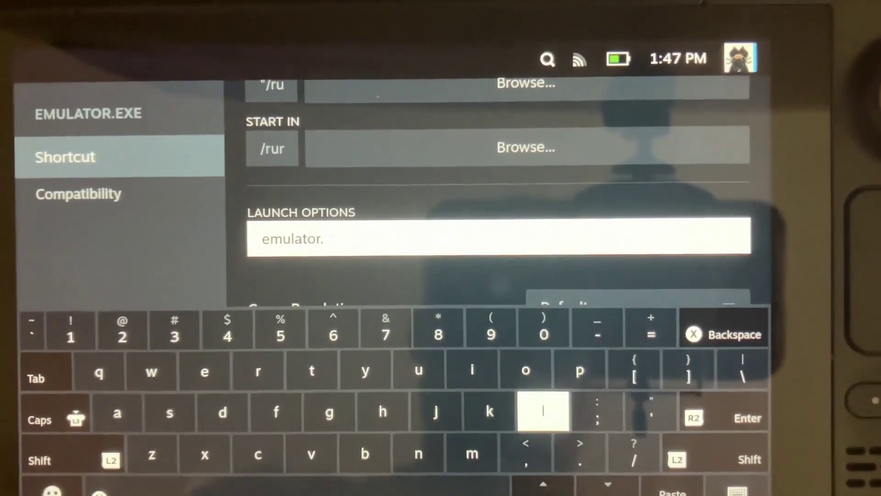
key(Left)
key(Left)
key(Left)
key(Left)
key(Left)
key(Left)
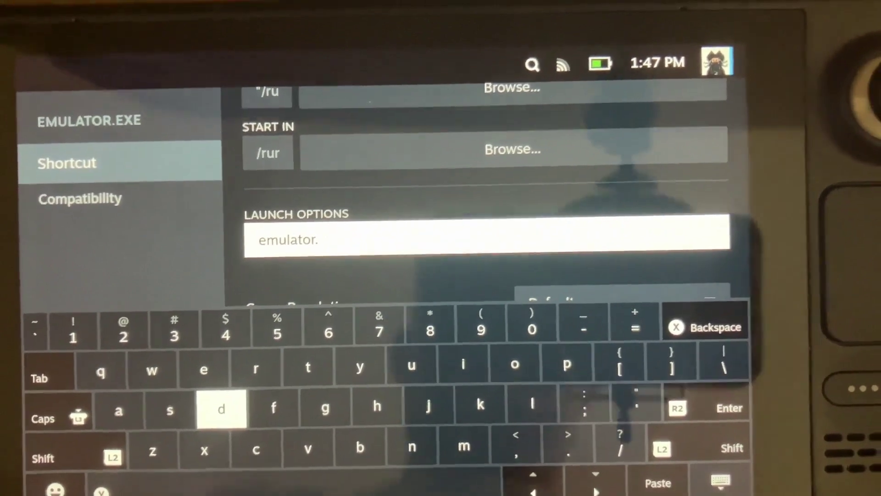
key(Up)
text(e)
key(Down)
key(Down)
text(x)
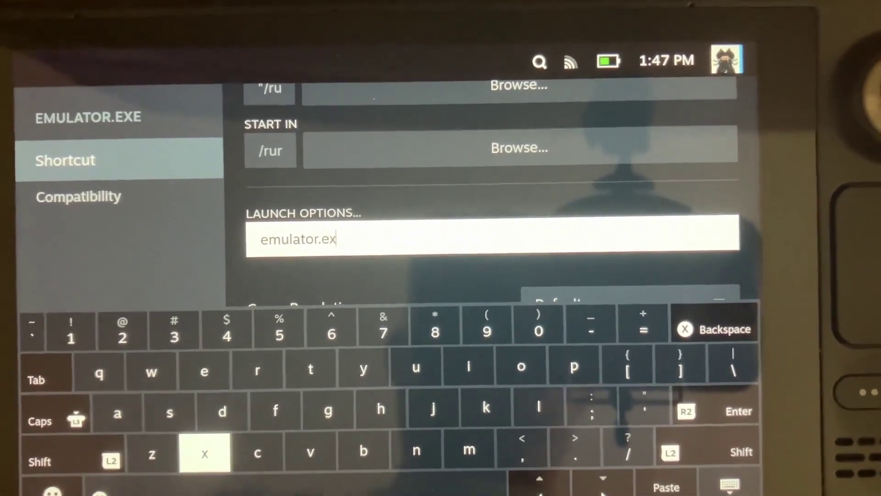
key(Up)
key(Up)
text(e)
Append a space and the game name srallyc to the launch options after emulator.exe.
key(Down)
key(Down)
key(Down)
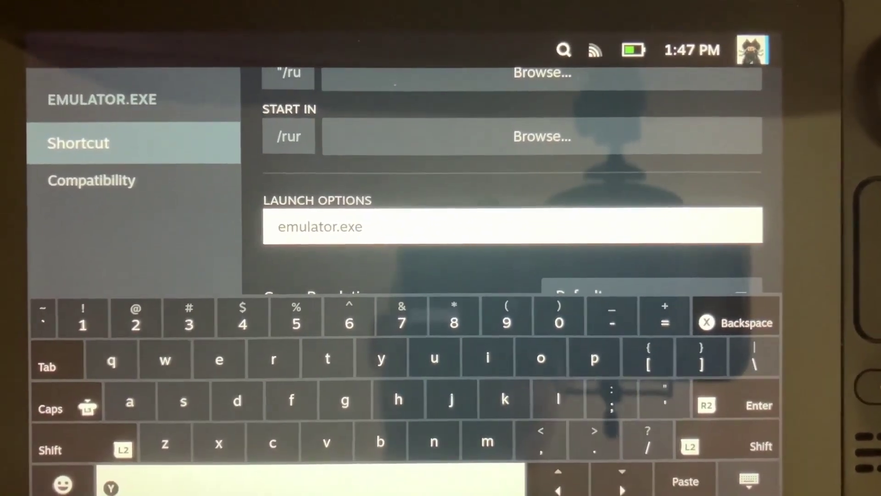
key(Up)
key(Up)
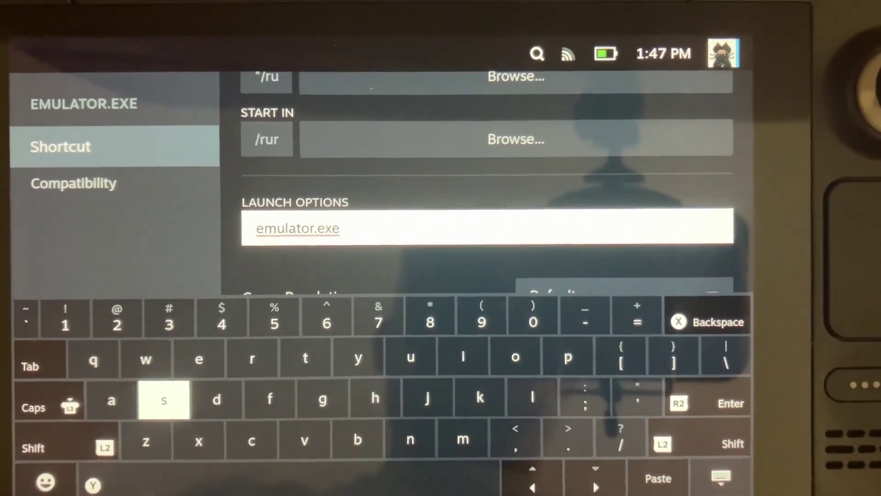
text(s)
key(Right)
key(Right)
key(Up)
text(r)
key(Left)
key(Left)
key(Left)
key(Down)
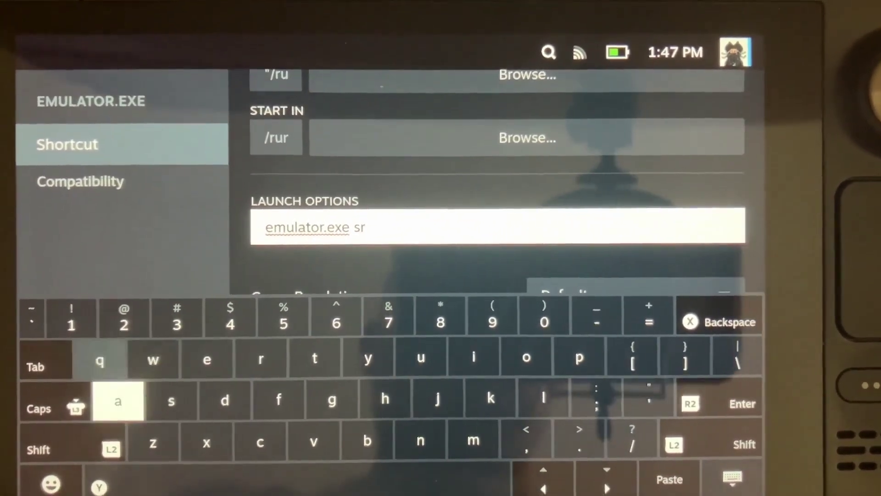
text(a)
key(Right)
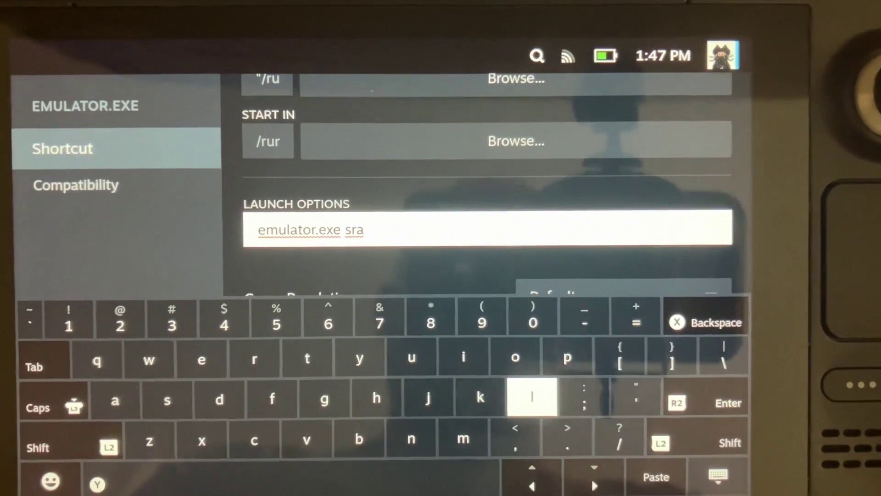
key(Left)
key(Up)
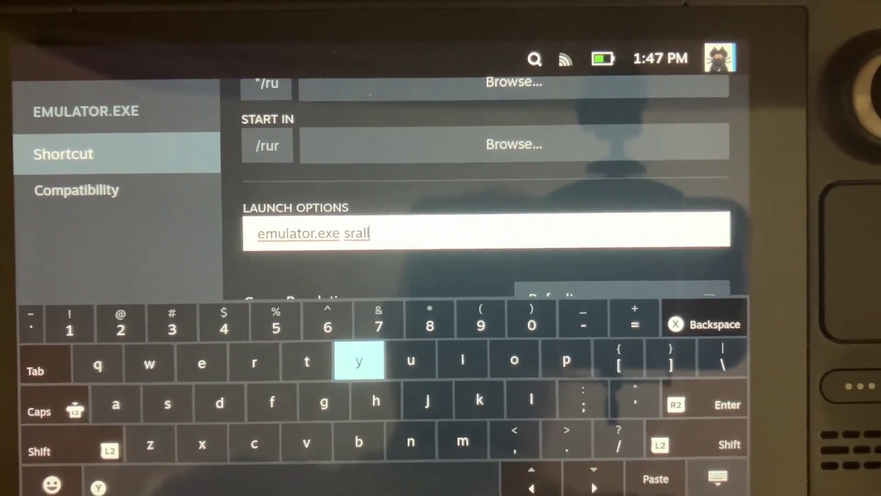
text(y)
key(Down)
key(Down)
key(Left)
key(Left)
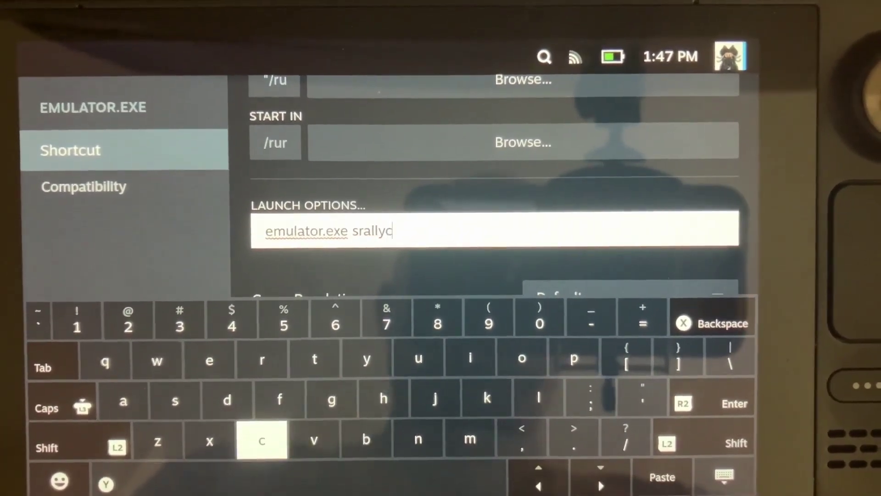
key(Right)
key(Right)
key(Right)
key(Right)
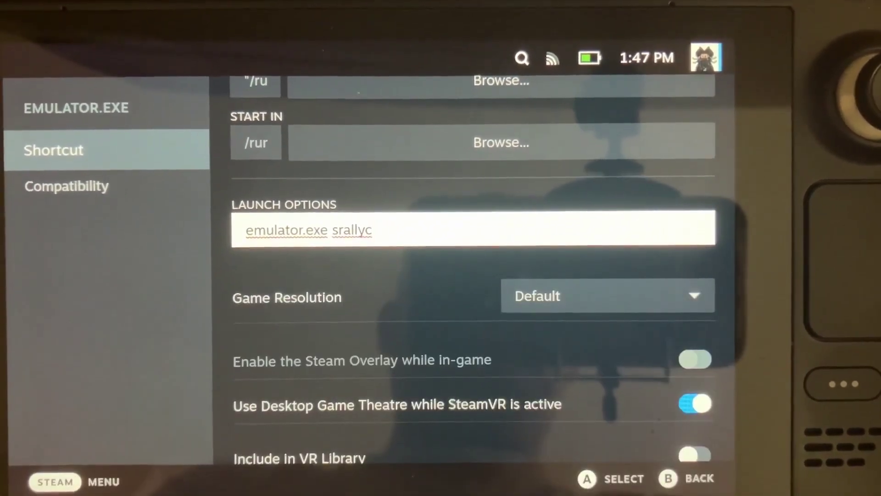
Close the shortcut's properties and move to Play on its game page.
key(Escape)
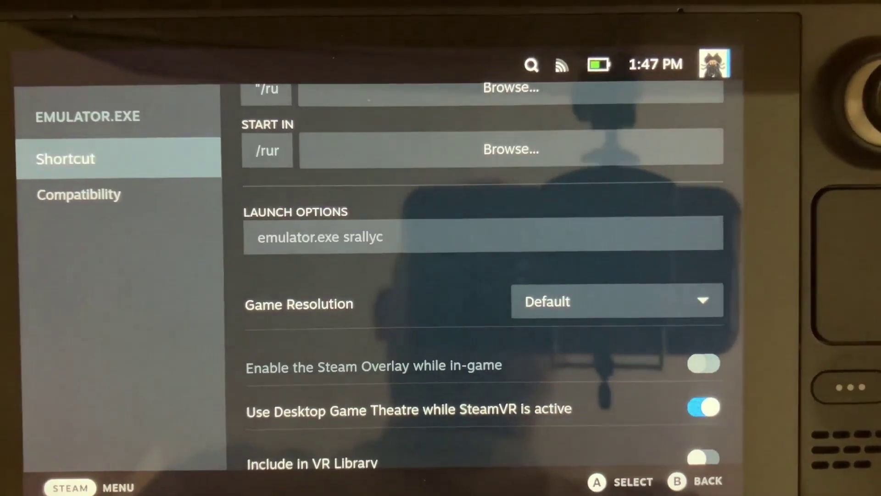
key(Escape)
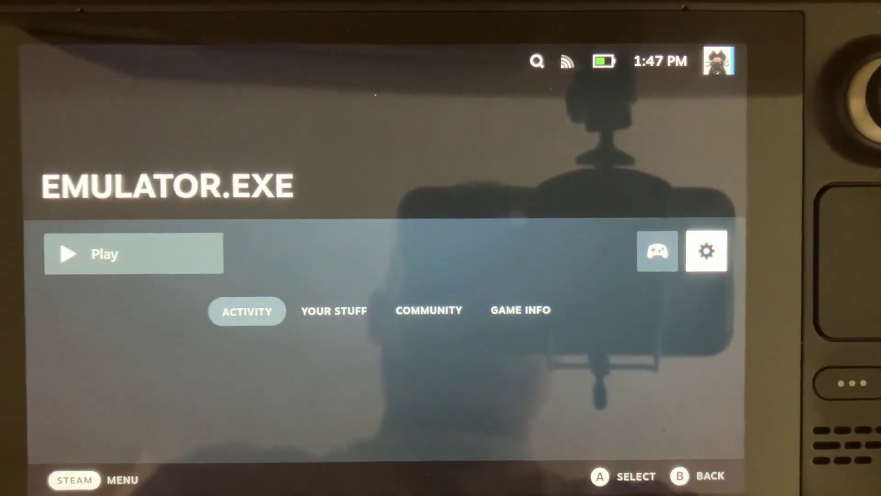
key(Left)
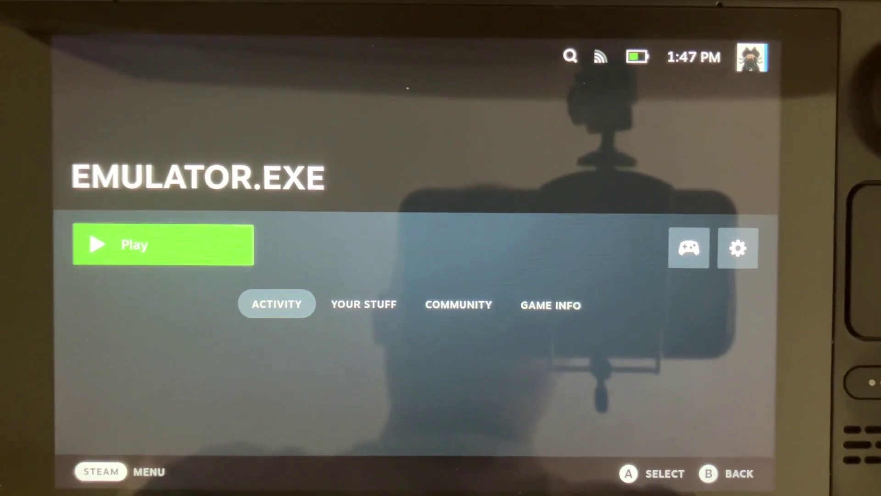